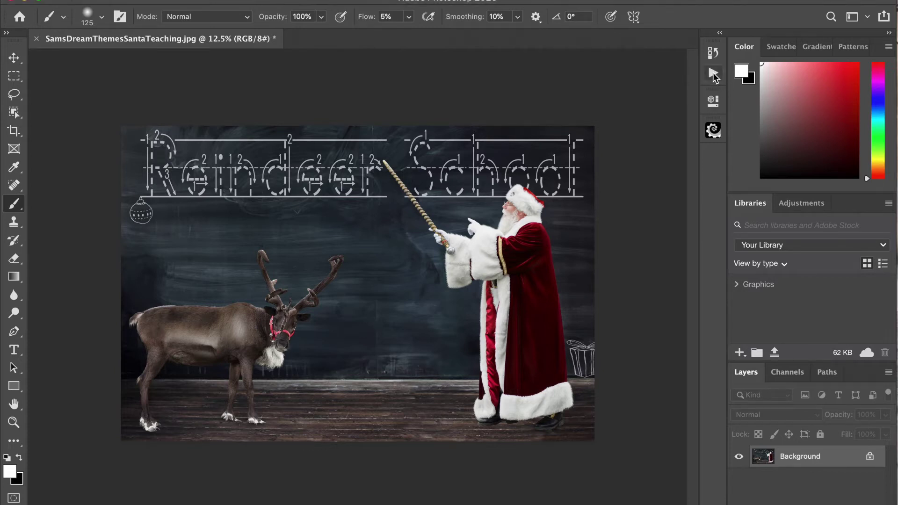
# Step: Show the Actions list and collapse the expanded Merry action set so only the set names are listed
pyautogui.click(424, 0)
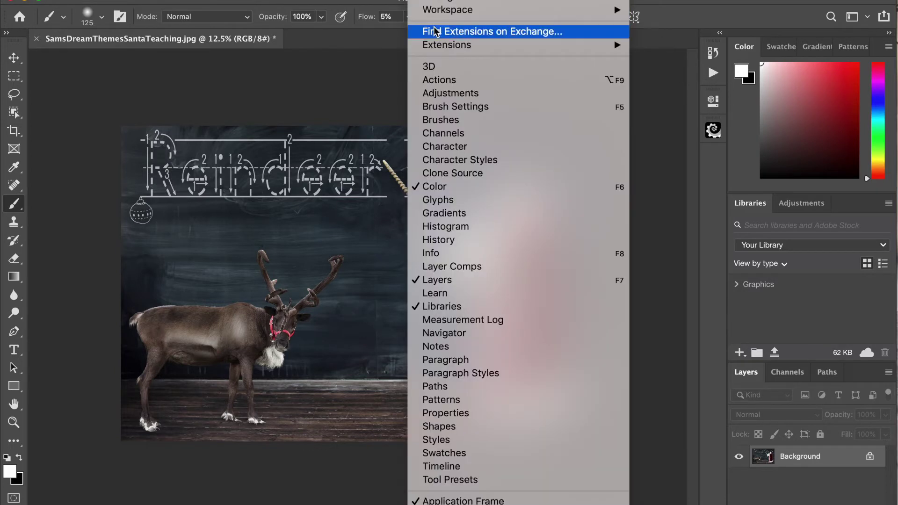
pyautogui.click(437, 80)
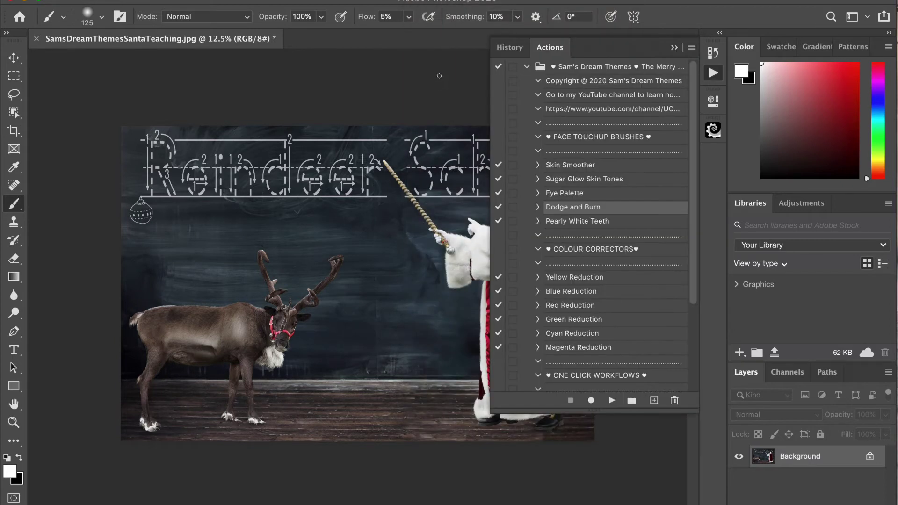
pyautogui.click(527, 67)
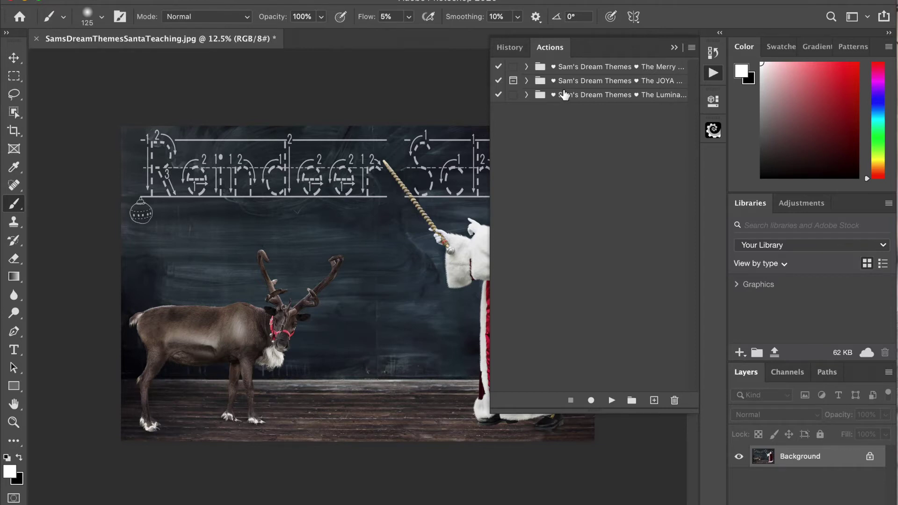
# Step: Load the CHRISTMAS Collection actions file from the Christmas Compositing folder on the Desktop
pyautogui.click(693, 48)
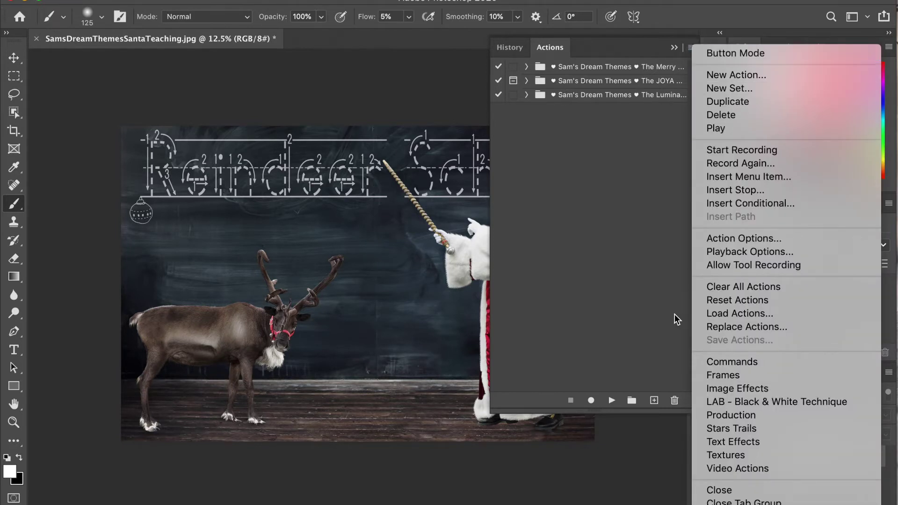
pyautogui.click(734, 313)
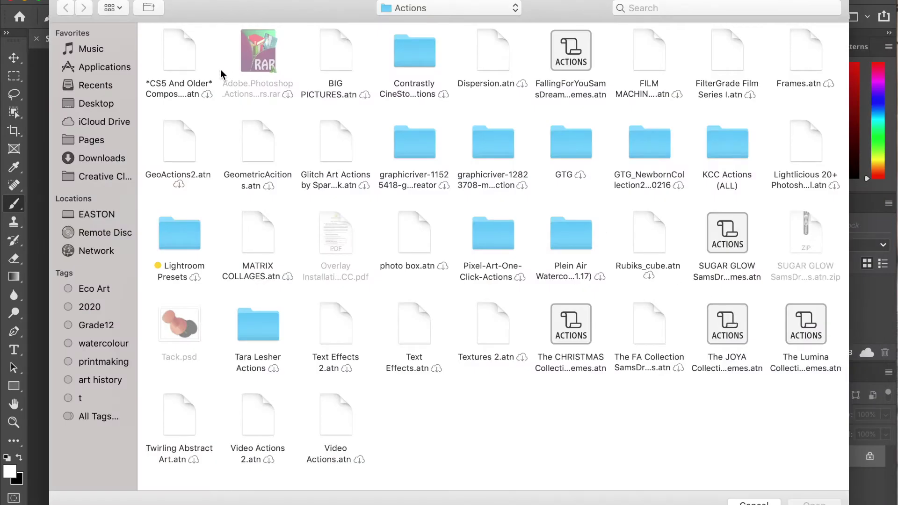
pyautogui.click(103, 104)
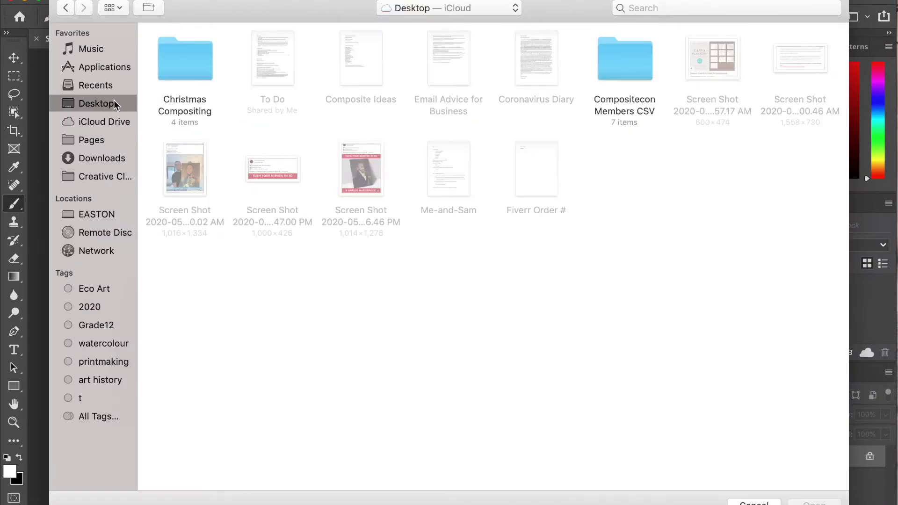
pyautogui.doubleClick(181, 63)
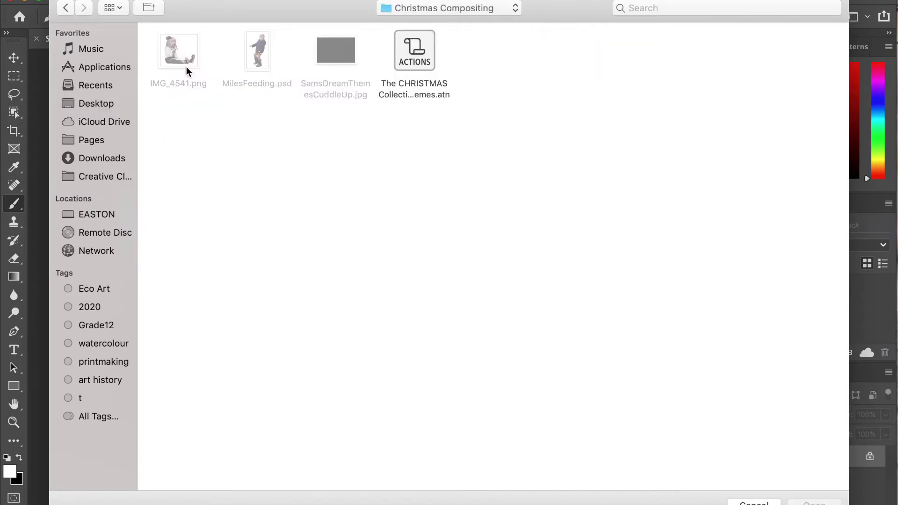
pyautogui.doubleClick(416, 59)
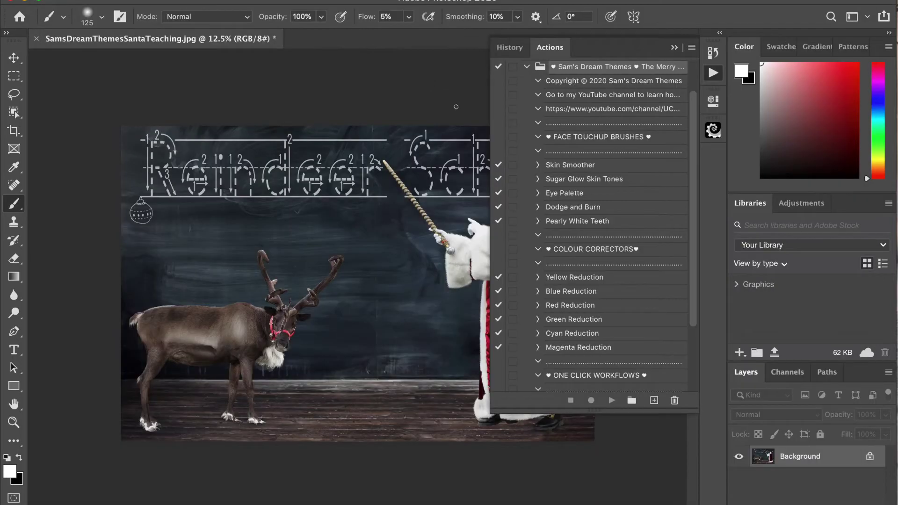
# Step: Delete the newly loaded duplicate Merry action set and look through the actions in the original one
pyautogui.click(527, 67)
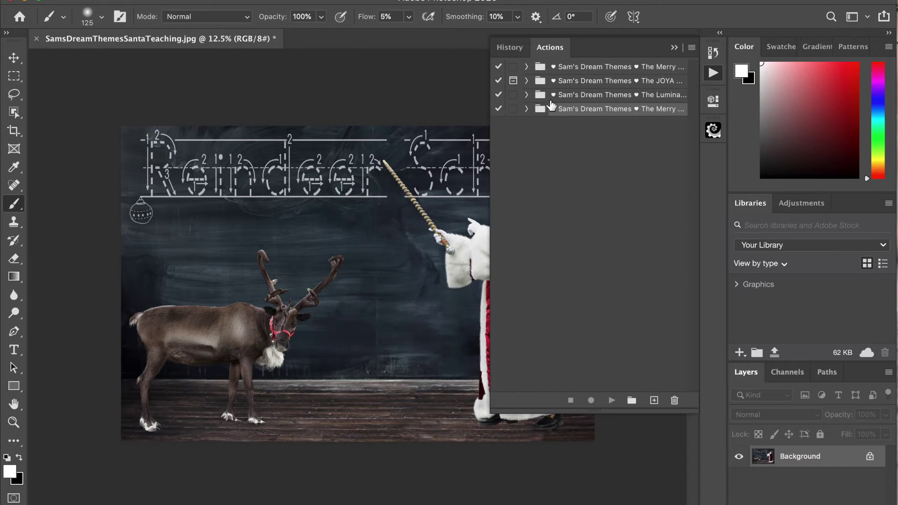
pyautogui.click(674, 400)
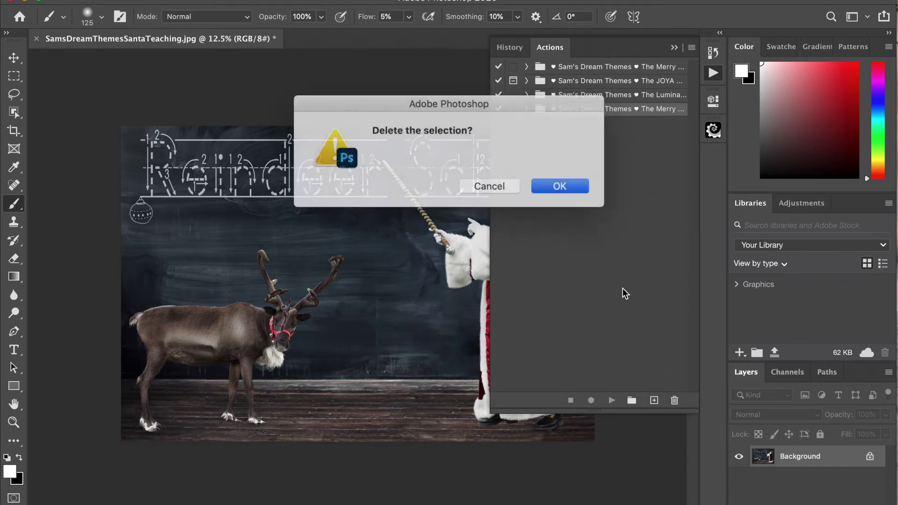
pyautogui.click(559, 182)
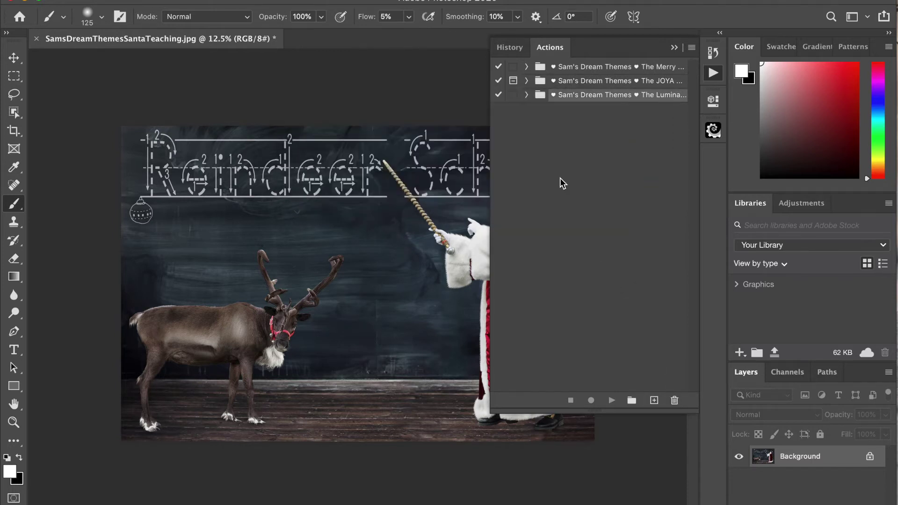
pyautogui.click(526, 68)
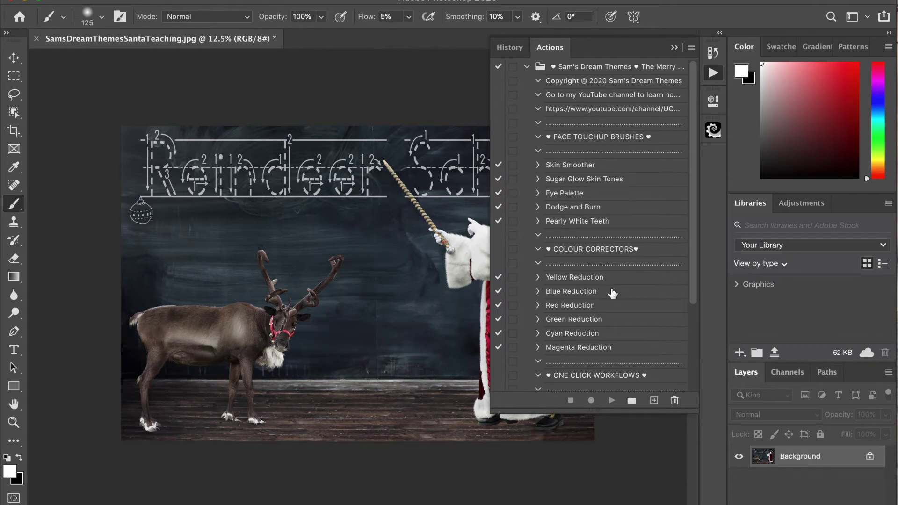
pyautogui.click(674, 48)
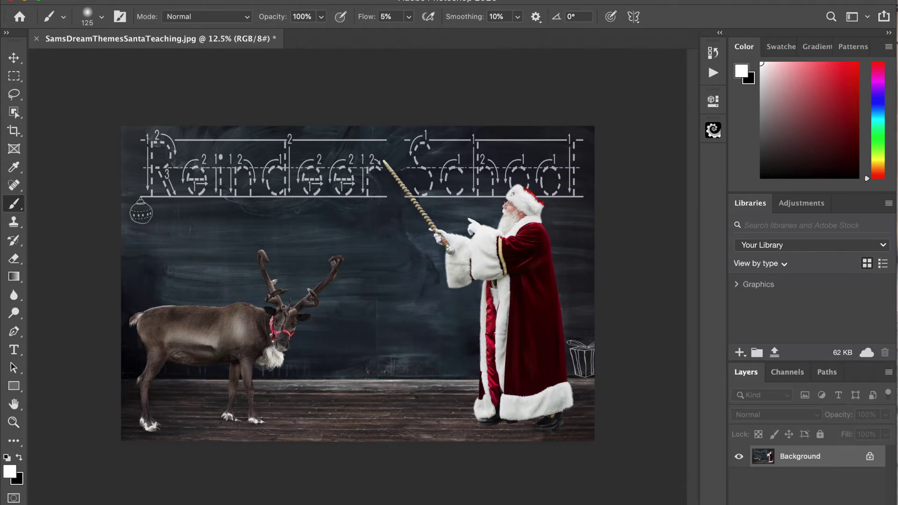
# Step: Place IMG_4541.png from the Desktop's Christmas Compositing folder as a linked image in the Santa scene
pyautogui.click(106, 0)
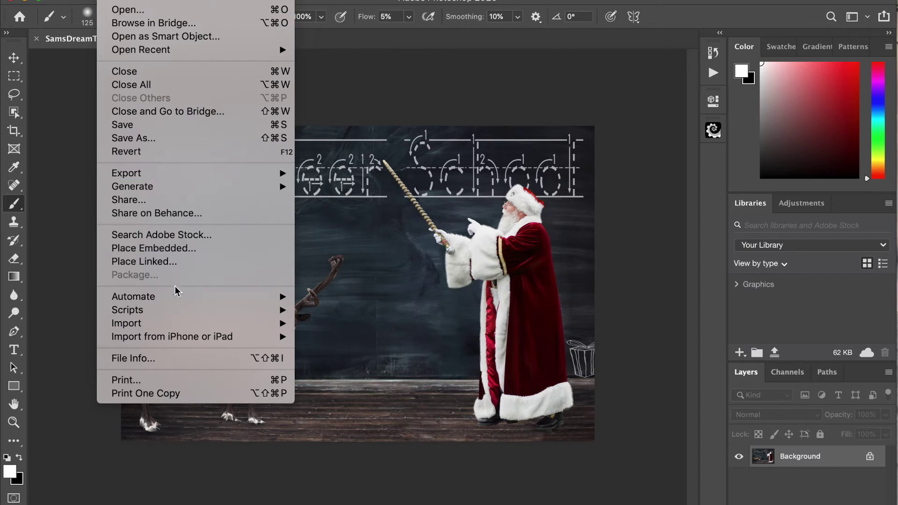
pyautogui.click(163, 262)
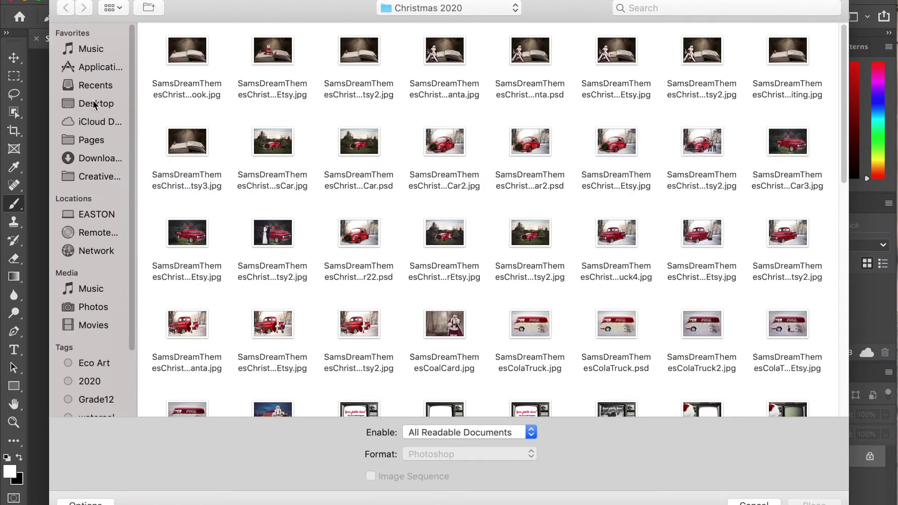
pyautogui.click(93, 104)
pyautogui.doubleClick(184, 63)
pyautogui.doubleClick(177, 54)
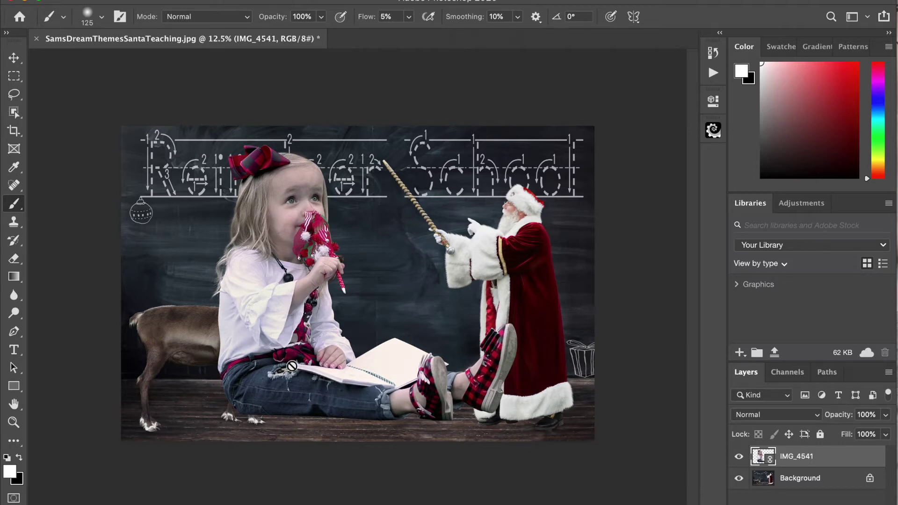
# Step: Enable transform controls for the Move tool and scale the placed girl down proportionally to 18.88%
pyautogui.click(14, 58)
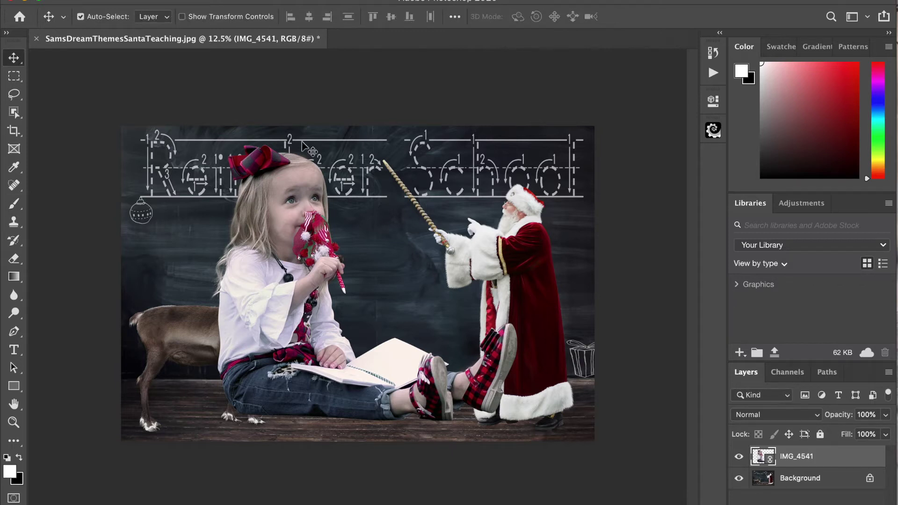
pyautogui.moveTo(271, 196); pyautogui.dragTo(299, 192)
pyautogui.click(182, 17)
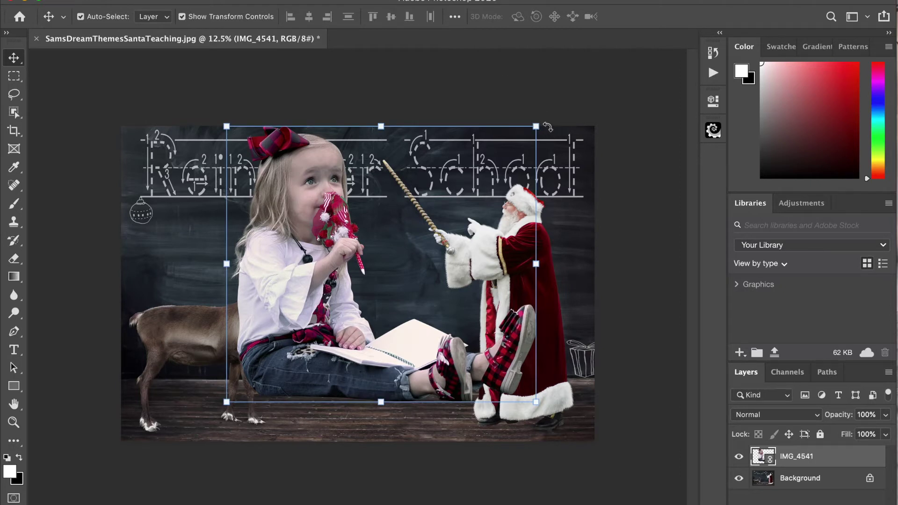
pyautogui.moveTo(538, 126); pyautogui.dragTo(316, 311)
pyautogui.moveTo(270, 350); pyautogui.dragTo(470, 356)
pyautogui.moveTo(515, 316); pyautogui.dragTo(491, 328)
# Step: Position the girl on the floor between the reindeer and Santa at about X 6262 px, Y 5118 px, and commit the transform
pyautogui.moveTo(453, 388); pyautogui.dragTo(382, 358)
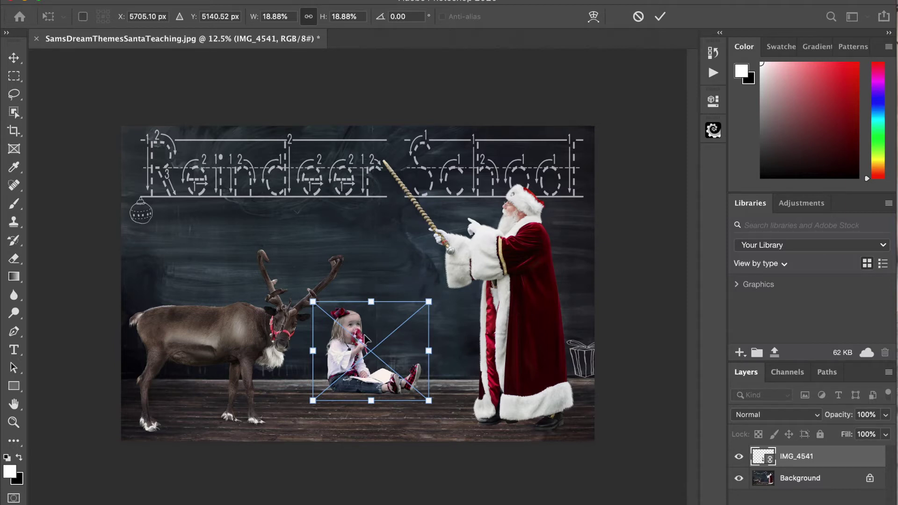
pyautogui.moveTo(370, 340); pyautogui.dragTo(443, 372)
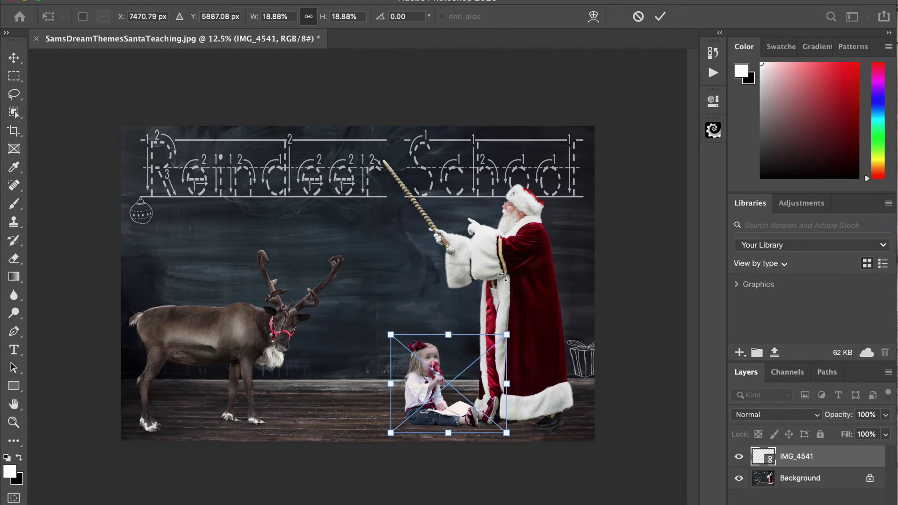
pyautogui.moveTo(468, 390); pyautogui.dragTo(416, 355)
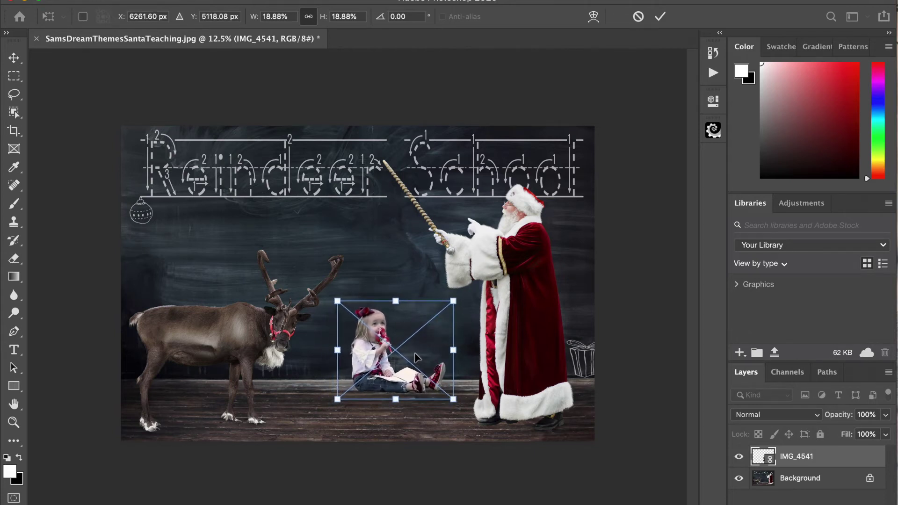
pyautogui.press('Return')
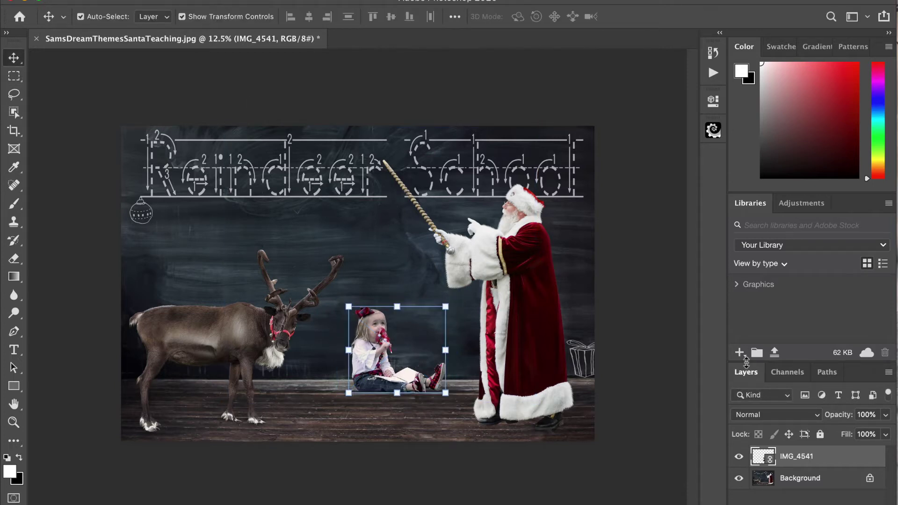
# Step: Duplicate the Background layer beneath the girl's layer
pyautogui.click(790, 480)
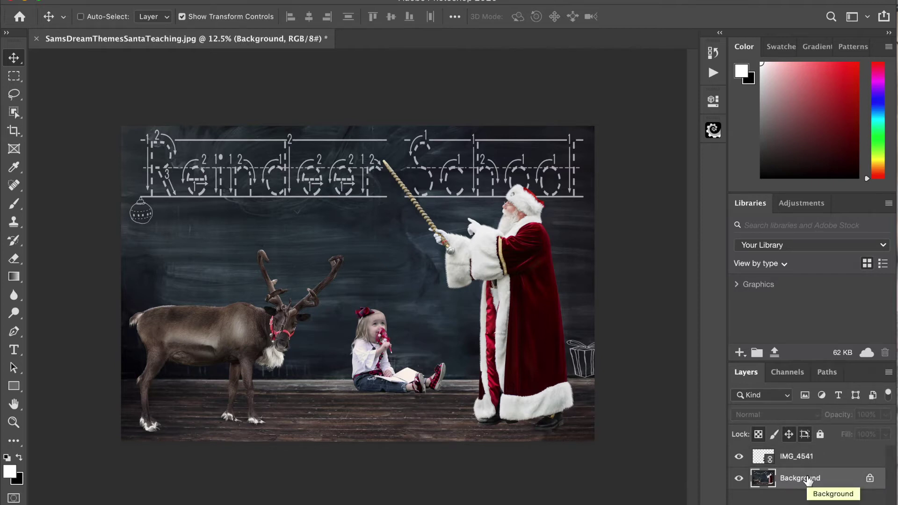
pyautogui.hotkey('ctrl', 'j')
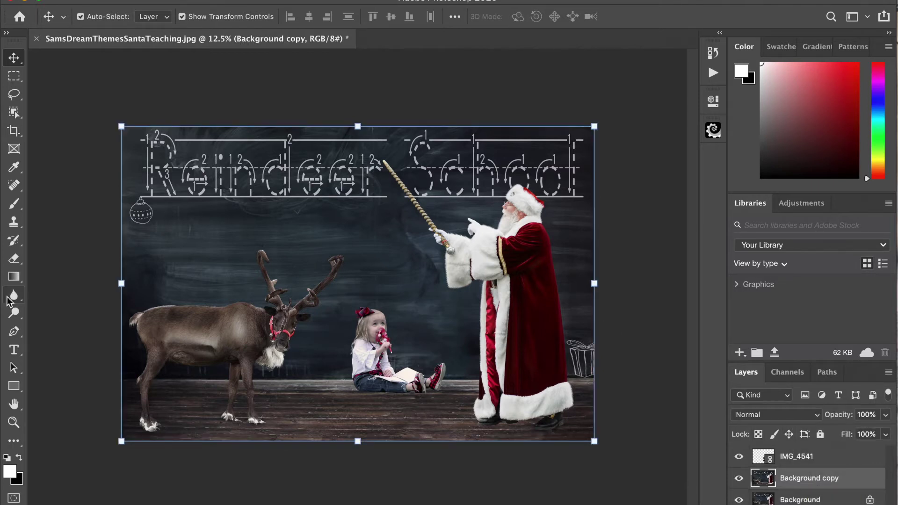
# Step: Burn a shadow into the floor beneath the girl using a size 300 Burn tool, Highlights range and 11% exposure
pyautogui.click(14, 314)
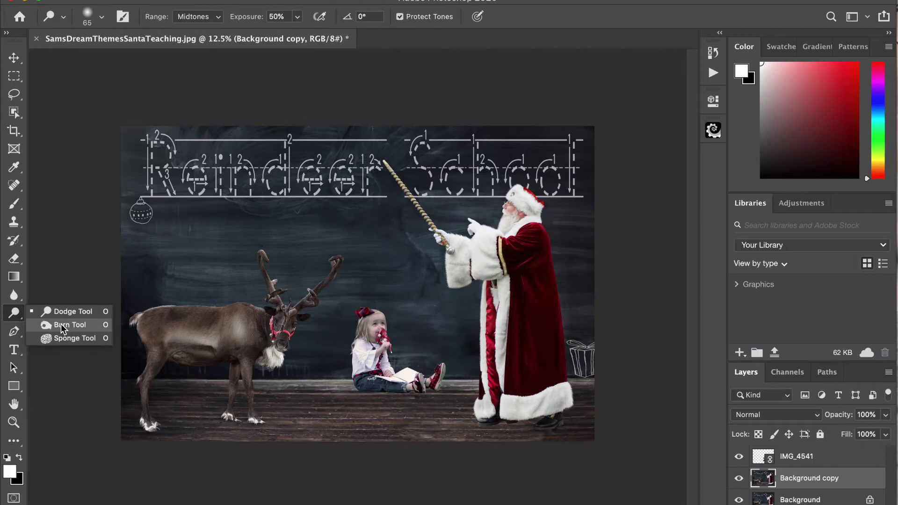
pyautogui.click(64, 325)
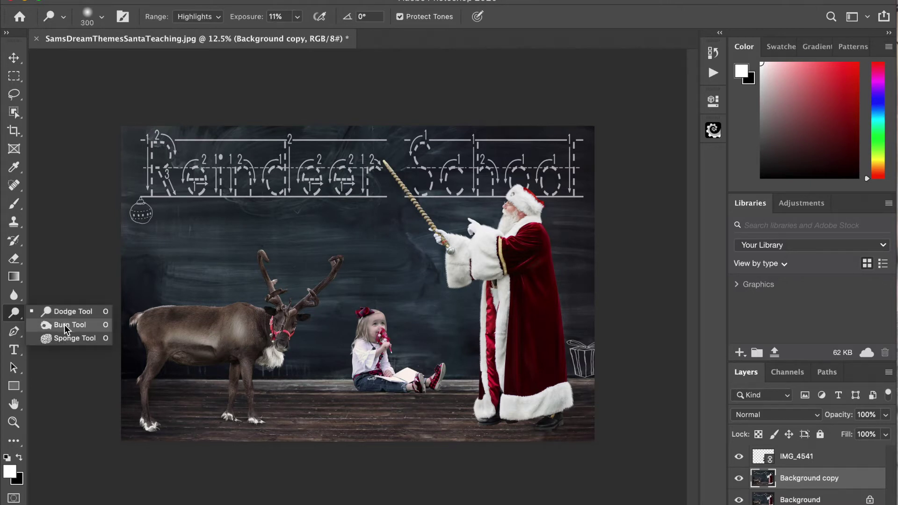
pyautogui.click(65, 325)
pyautogui.press(']')
pyautogui.press(']')
pyautogui.press(']')
pyautogui.press(']')
pyautogui.press(']')
pyautogui.press(']')
pyautogui.click(303, 16)
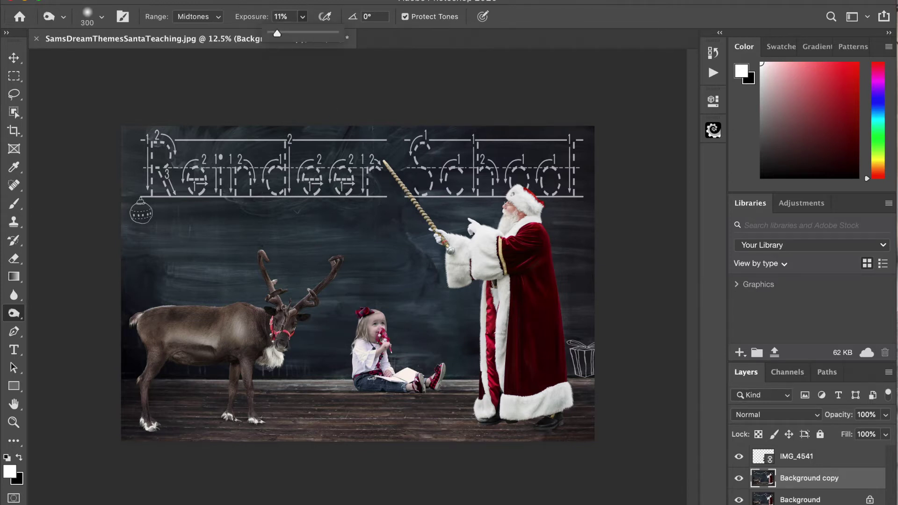
pyautogui.click(187, 17)
pyautogui.click(193, 26)
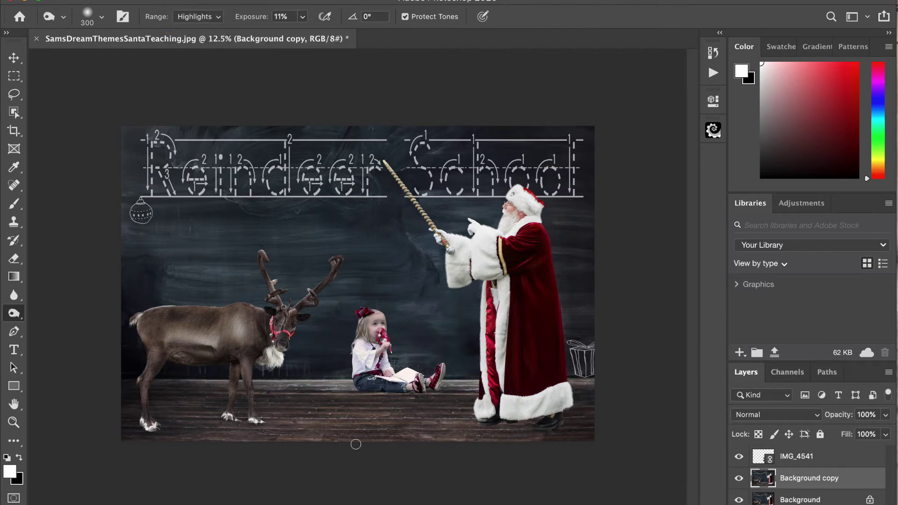
pyautogui.moveTo(363, 389)
pyautogui.mouseDown()
pyautogui.moveTo(431, 392)
pyautogui.moveTo(355, 391)
pyautogui.moveTo(431, 390)
pyautogui.moveTo(387, 389)
pyautogui.moveTo(397, 392)
pyautogui.mouseUp()
# Step: Deepen the floor shadow beneath the girl with Burn strokes in the Midtones range and the Shadows range
pyautogui.click(192, 15)
pyautogui.click(195, 7)
pyautogui.moveTo(362, 386)
pyautogui.mouseDown()
pyautogui.moveTo(431, 390)
pyautogui.moveTo(357, 389)
pyautogui.mouseUp()
pyautogui.click(194, 17)
pyautogui.click(194, 5)
pyautogui.moveTo(360, 386)
pyautogui.mouseDown()
pyautogui.moveTo(443, 391)
pyautogui.moveTo(357, 390)
pyautogui.mouseUp()
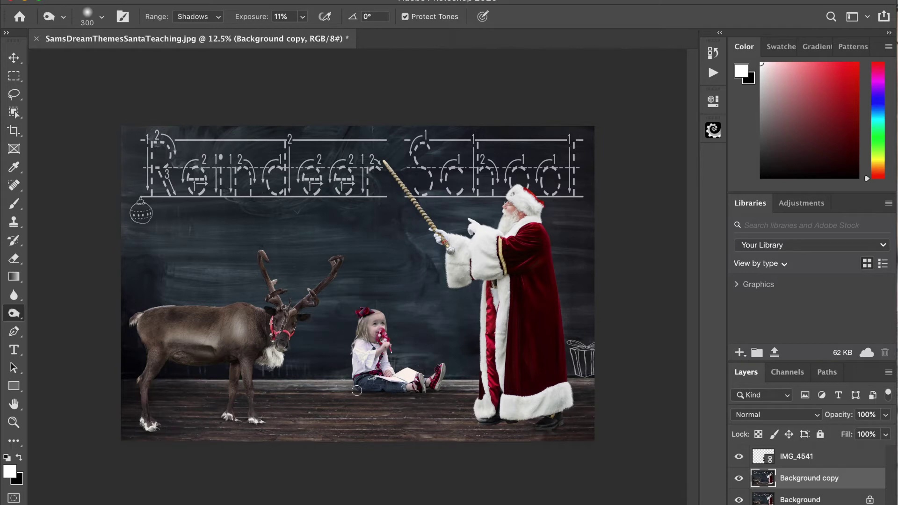
# Step: Compare the scene with and without the burned Background copy layer and reduce that layer's opacity to 76%
pyautogui.click(739, 480)
pyautogui.click(739, 479)
pyautogui.click(739, 479)
pyautogui.click(738, 479)
pyautogui.click(739, 480)
pyautogui.click(738, 480)
pyautogui.click(886, 415)
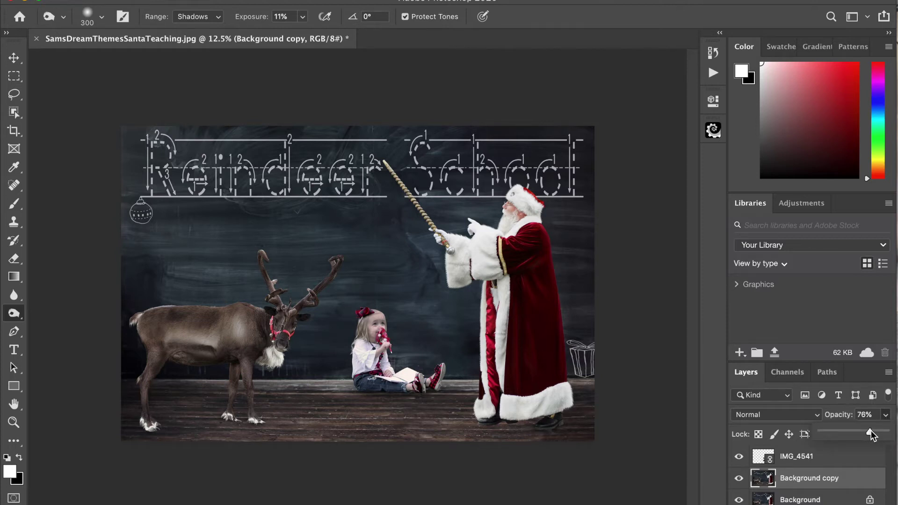
pyautogui.click(739, 480)
pyautogui.click(739, 479)
pyautogui.click(740, 479)
pyautogui.click(739, 479)
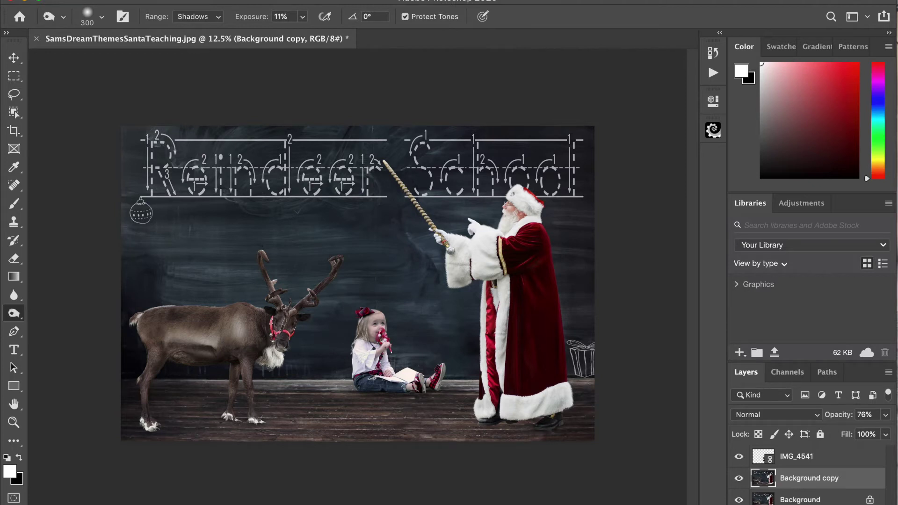
# Step: Start saving the composite under a new name, choosing local storage on the computer and stopping the cloud prompt from showing again
pyautogui.click(110, 0)
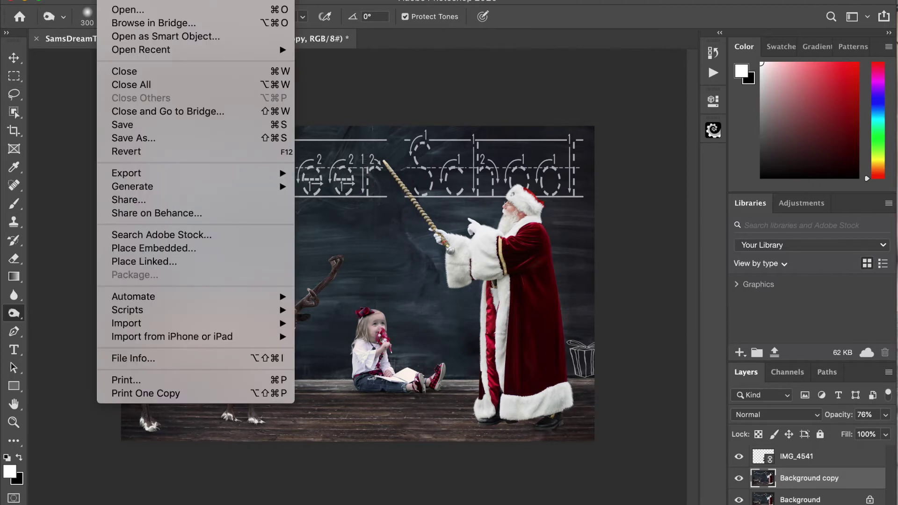
pyautogui.click(160, 140)
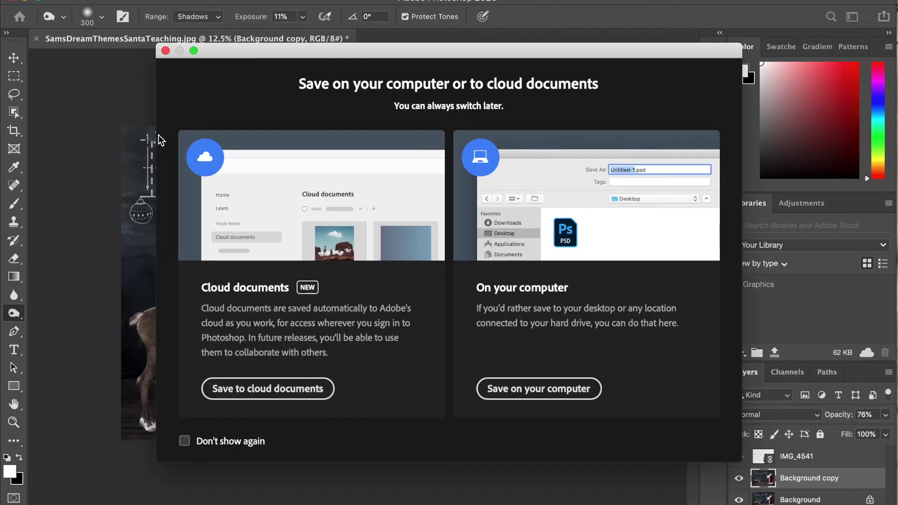
pyautogui.click(184, 441)
pyautogui.click(497, 395)
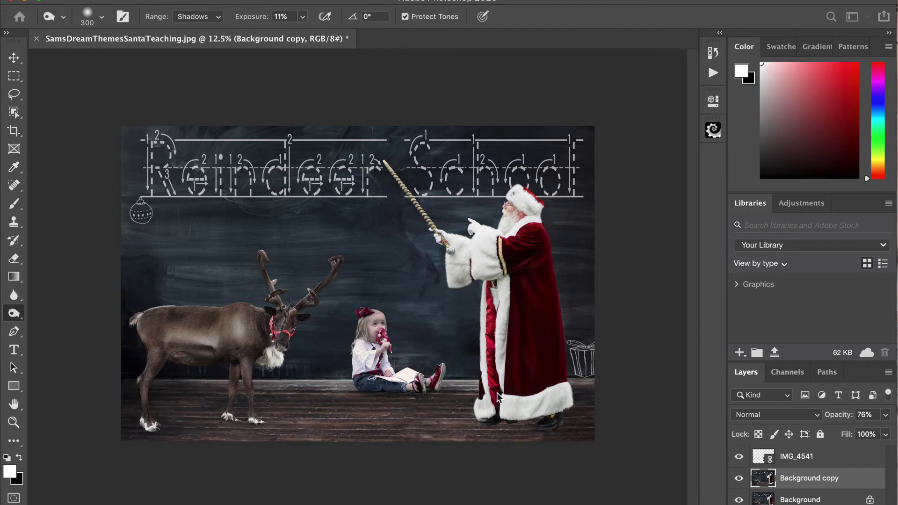
# Step: Save the layered composite as SamsDreamThemesSantaTeachingImage1.psd in the Christmas Compositing folder on the Desktop
pyautogui.click(203, 184)
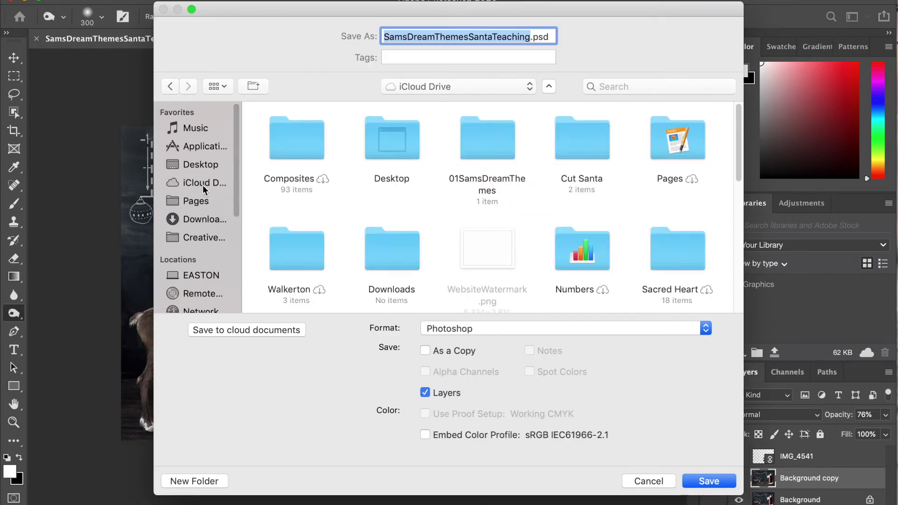
pyautogui.click(190, 164)
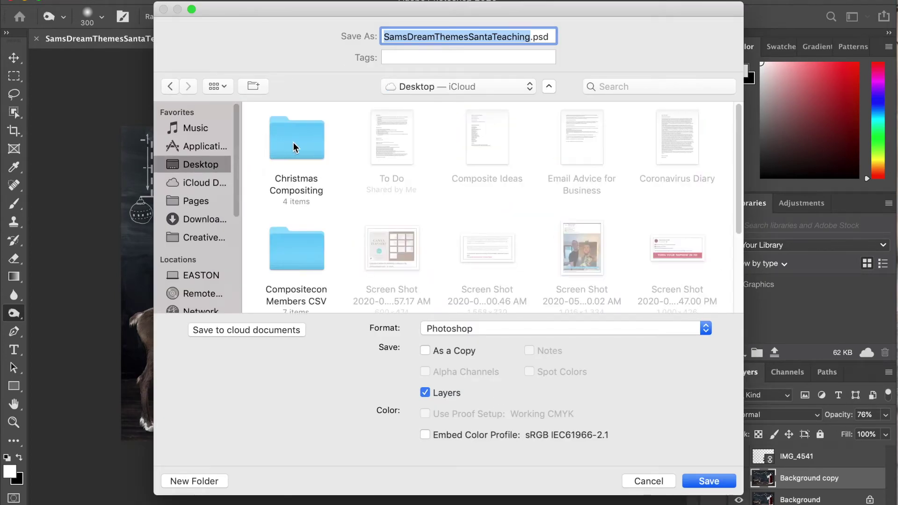
pyautogui.doubleClick(293, 142)
pyautogui.click(530, 36)
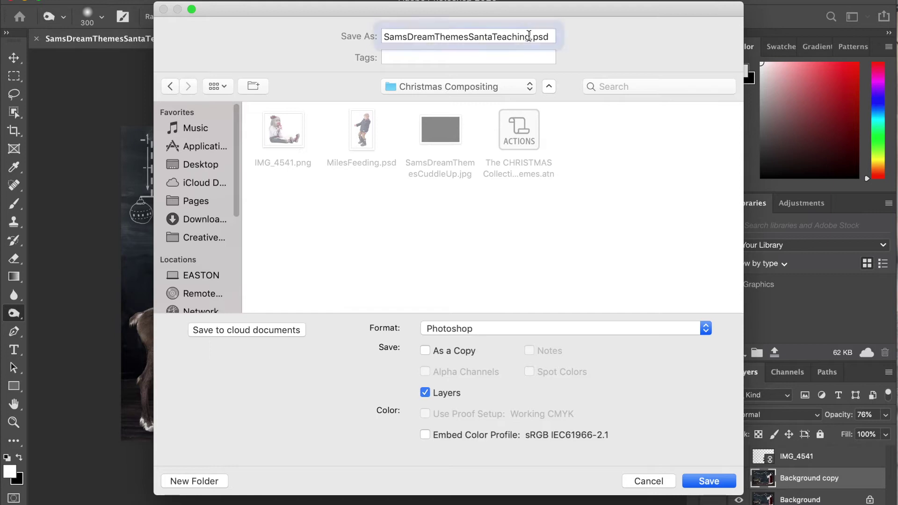
pyautogui.write('Image')
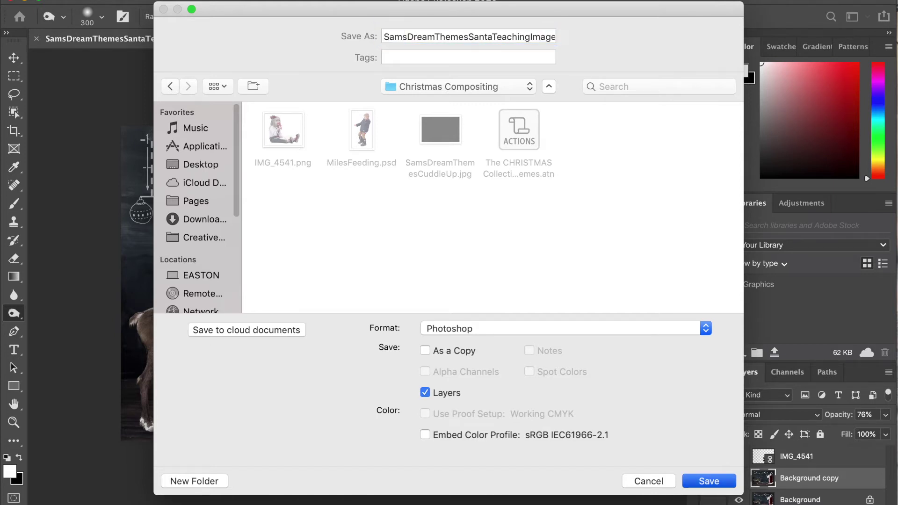
pyautogui.press('Return')
pyautogui.click(615, 211)
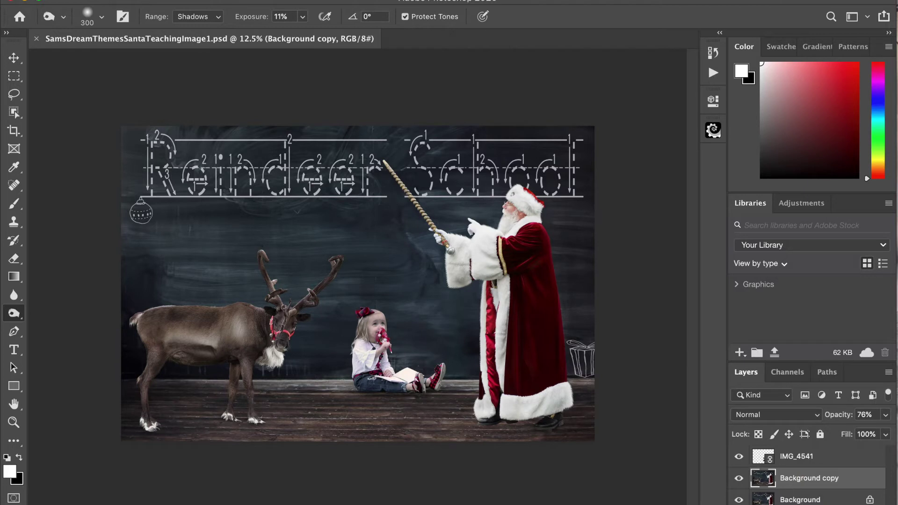
# Step: Flatten all layers of the composite into a single Background layer
pyautogui.click(241, 0)
pyautogui.scroll(-2, 286, 253)
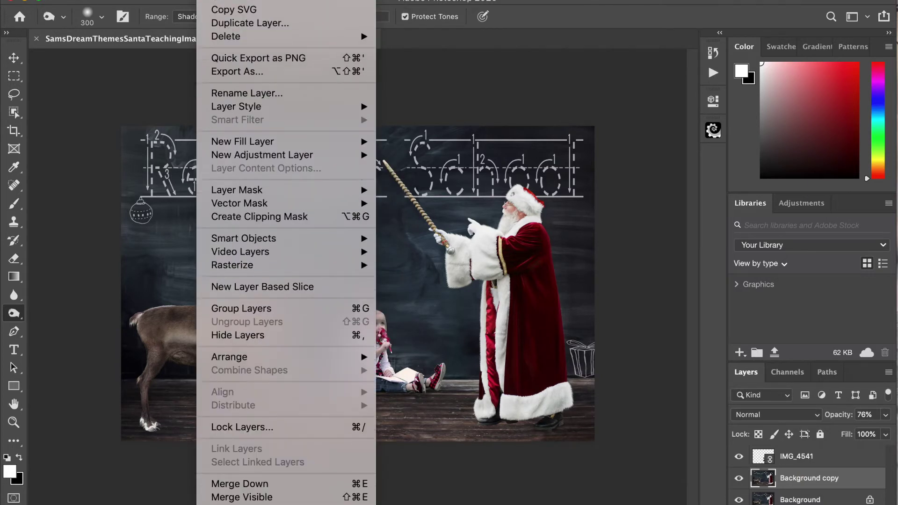
pyautogui.click(242, 497)
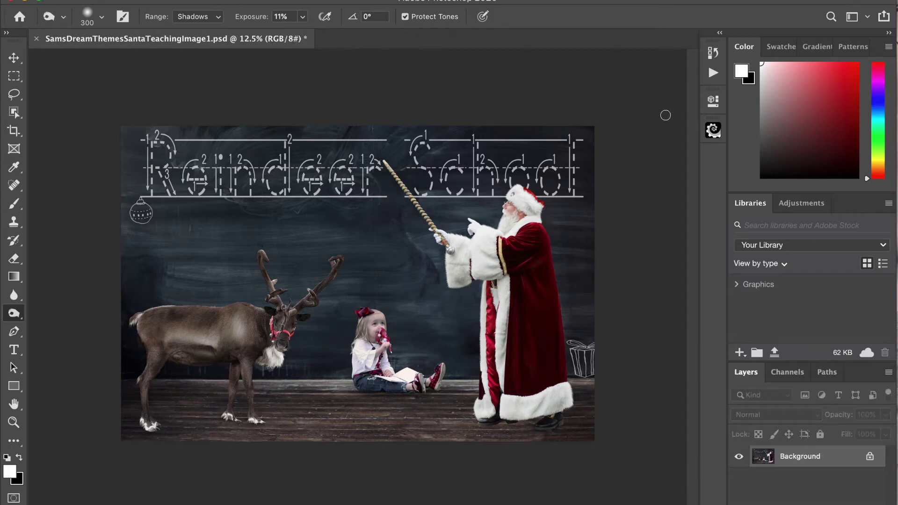
# Step: Run the Blue Reduction colour corrector action on the flattened image
pyautogui.click(713, 73)
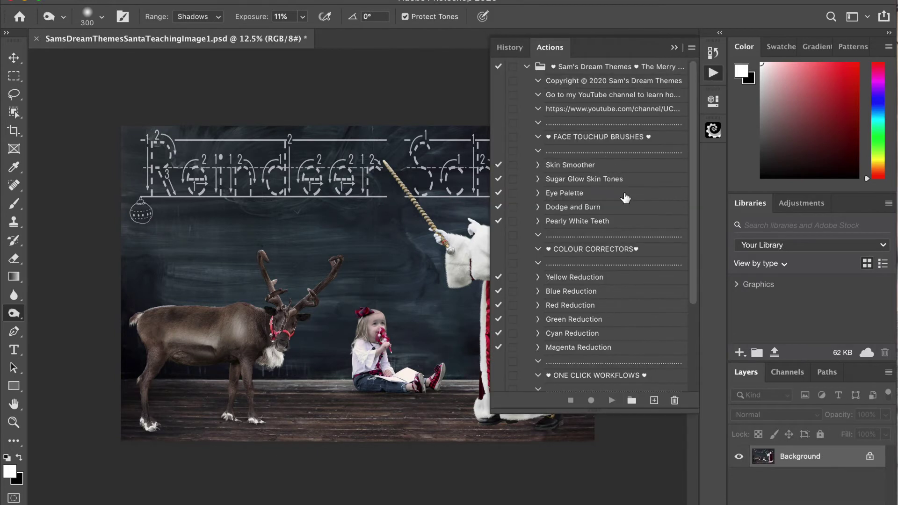
pyautogui.scroll(-5, 623, 197)
pyautogui.scroll(-2, 625, 198)
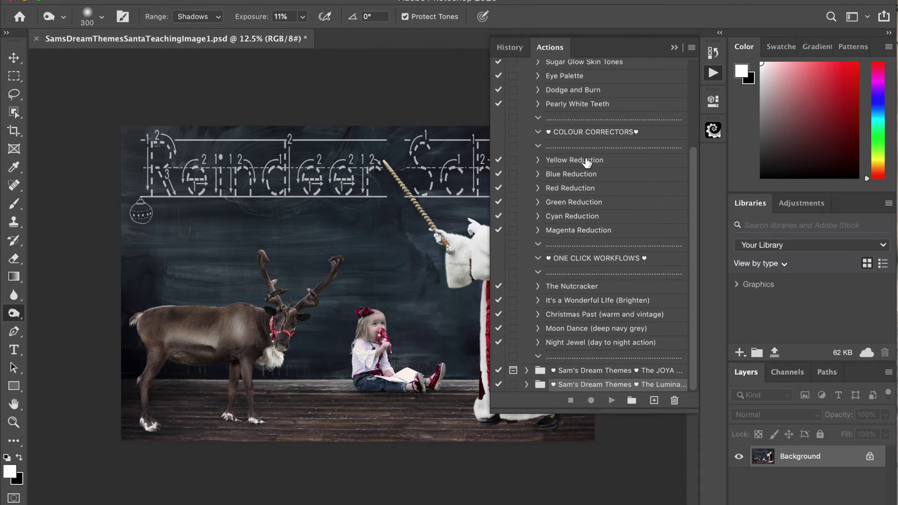
pyautogui.click(576, 175)
pyautogui.click(611, 400)
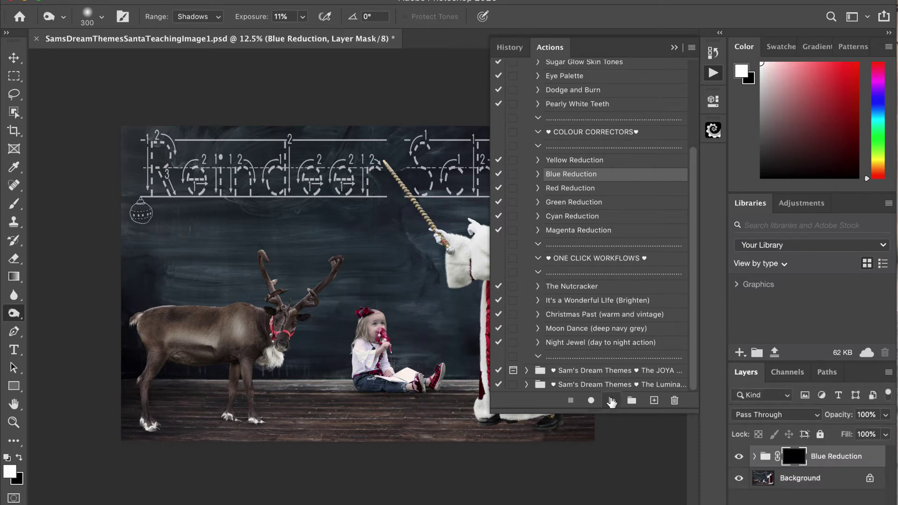
pyautogui.click(674, 47)
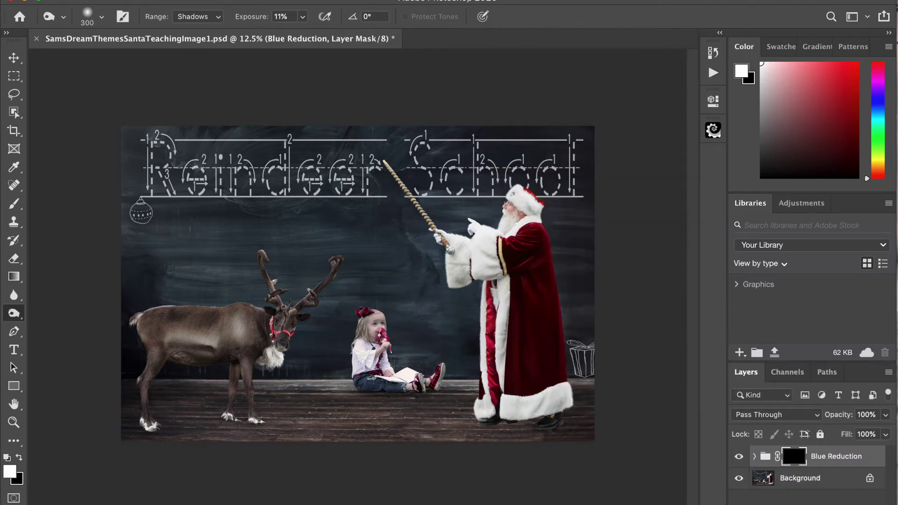
# Step: Paint white over the girl on the Blue Reduction mask with a soft 0% hardness Brush at 100% flow
pyautogui.click(15, 204)
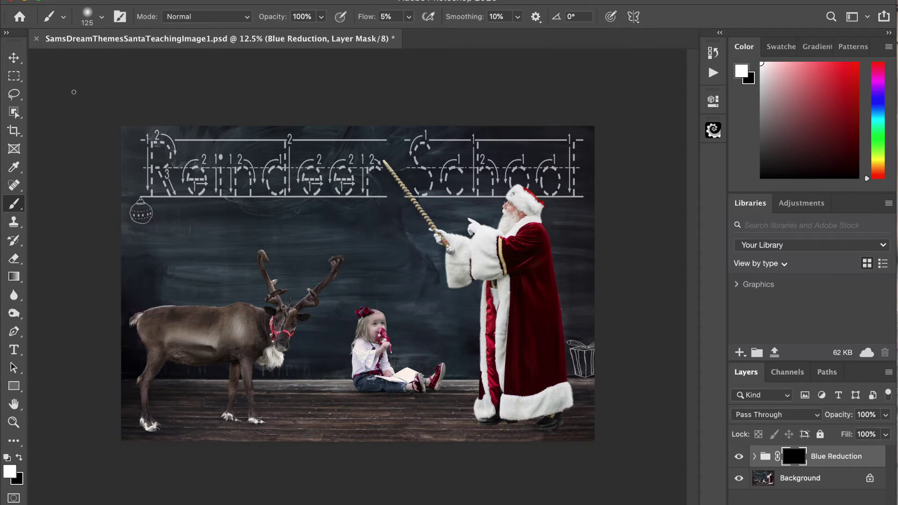
pyautogui.click(409, 17)
pyautogui.moveTo(407, 33); pyautogui.dragTo(478, 35)
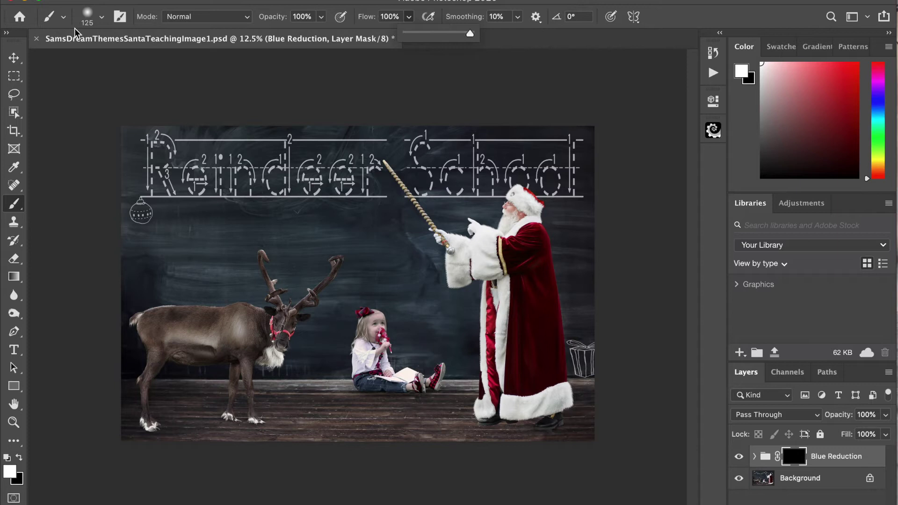
pyautogui.click(87, 21)
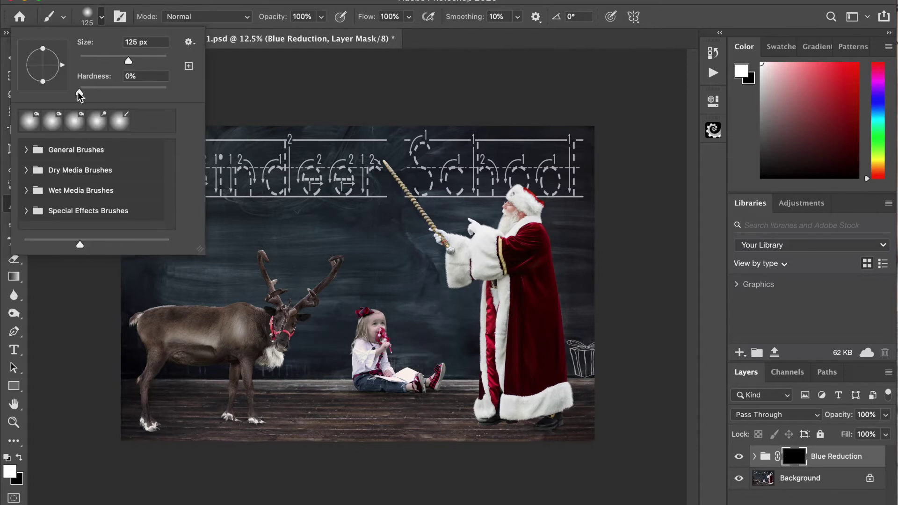
pyautogui.click(196, 8)
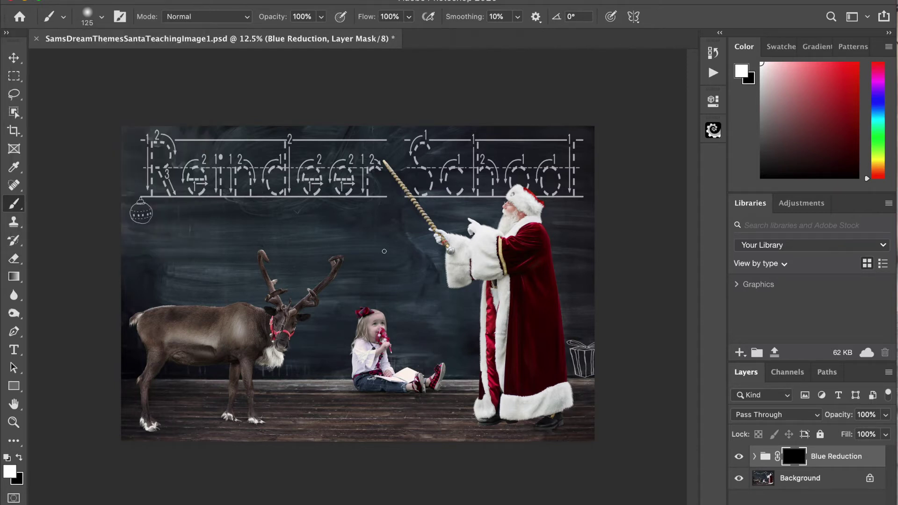
pyautogui.moveTo(360, 322)
pyautogui.mouseDown()
pyautogui.moveTo(388, 324)
pyautogui.moveTo(368, 370)
pyautogui.moveTo(358, 360)
pyautogui.moveTo(389, 369)
pyautogui.moveTo(369, 363)
pyautogui.mouseUp()
pyautogui.press('[')
pyautogui.press('[')
pyautogui.press('[')
pyautogui.press('[')
# Step: Flatten the colour-corrected image and run the Sugar Glow Skin Tones face touchup action
pyautogui.click(208, 1)
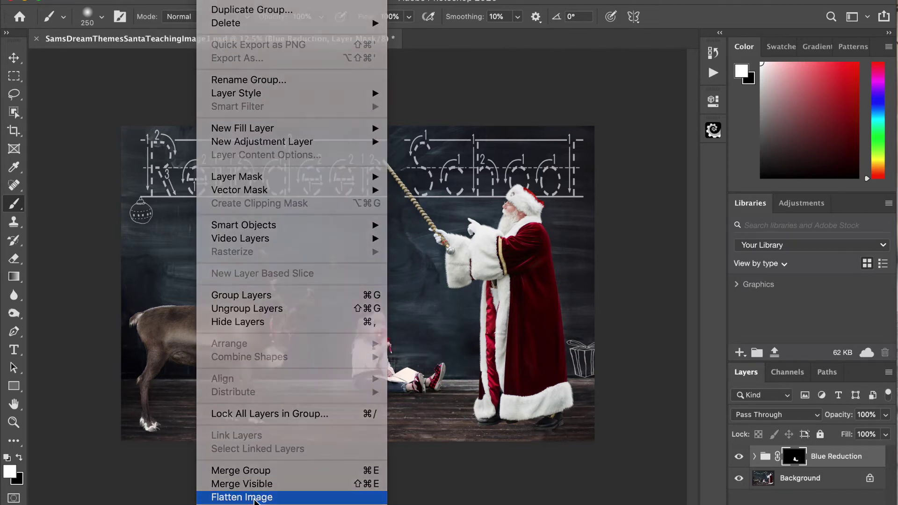
pyautogui.click(301, 495)
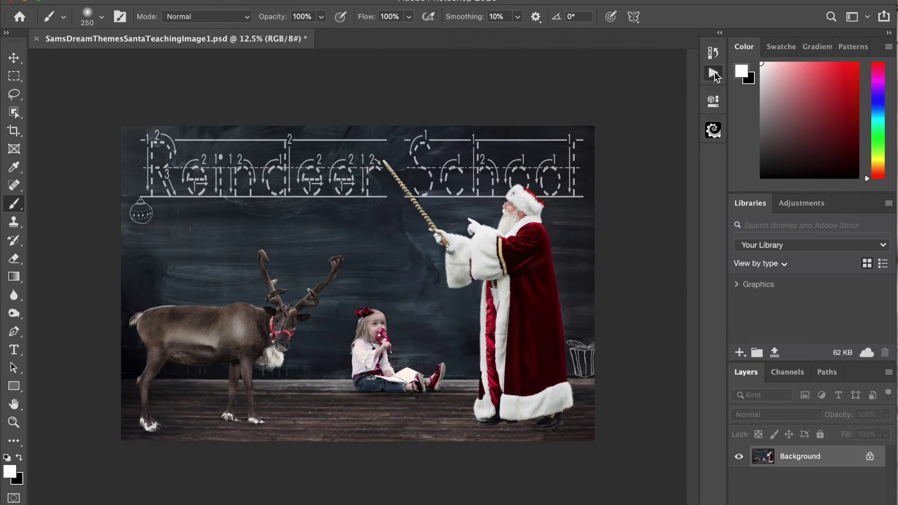
pyautogui.click(714, 72)
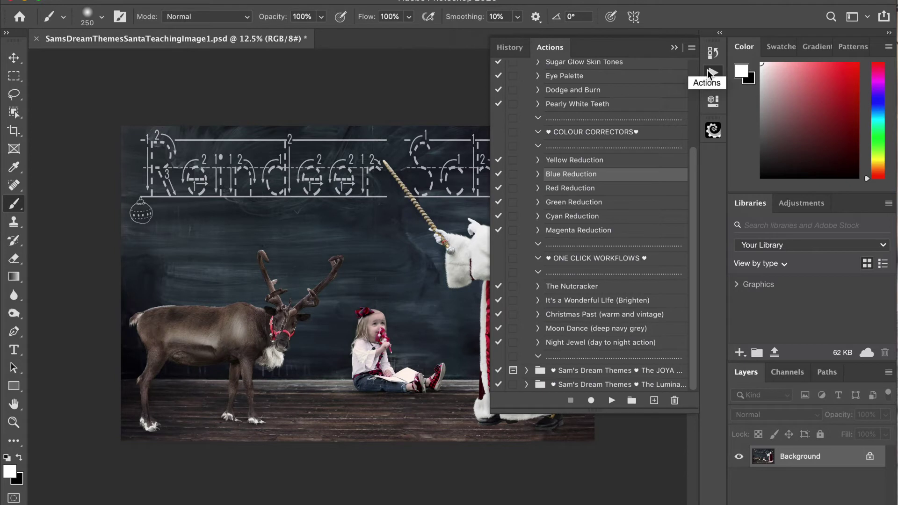
pyautogui.scroll(1, 640, 180)
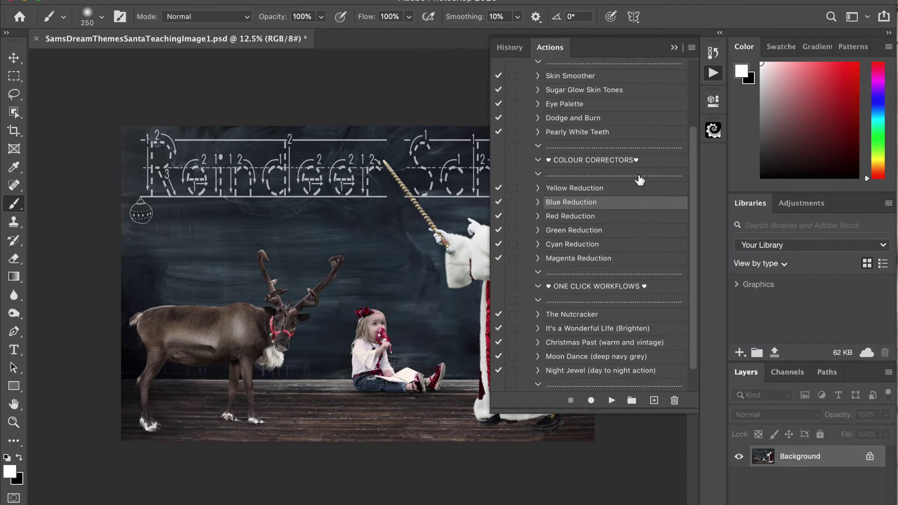
pyautogui.scroll(-1, 640, 180)
pyautogui.scroll(4, 639, 180)
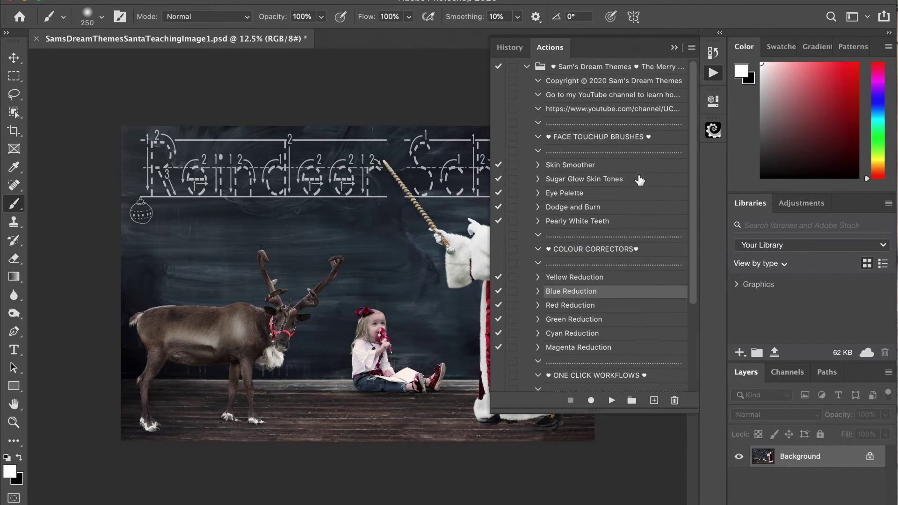
pyautogui.click(580, 180)
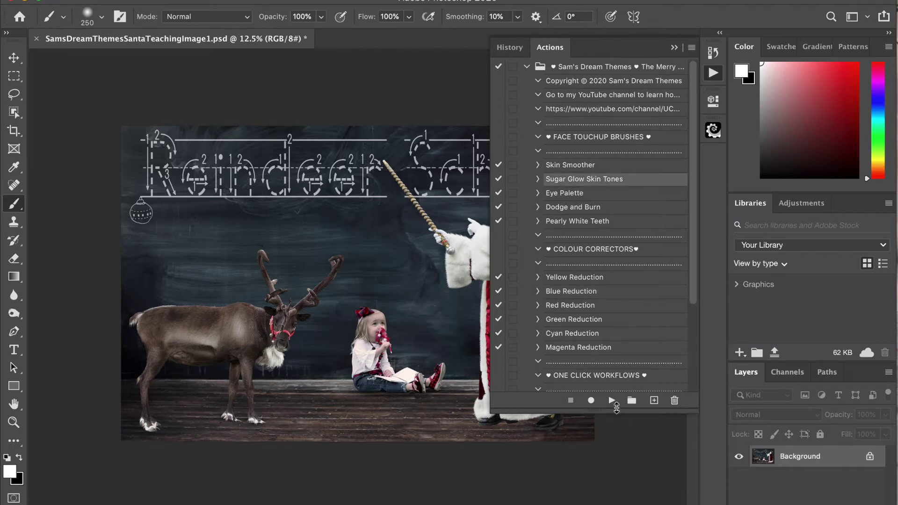
pyautogui.click(613, 401)
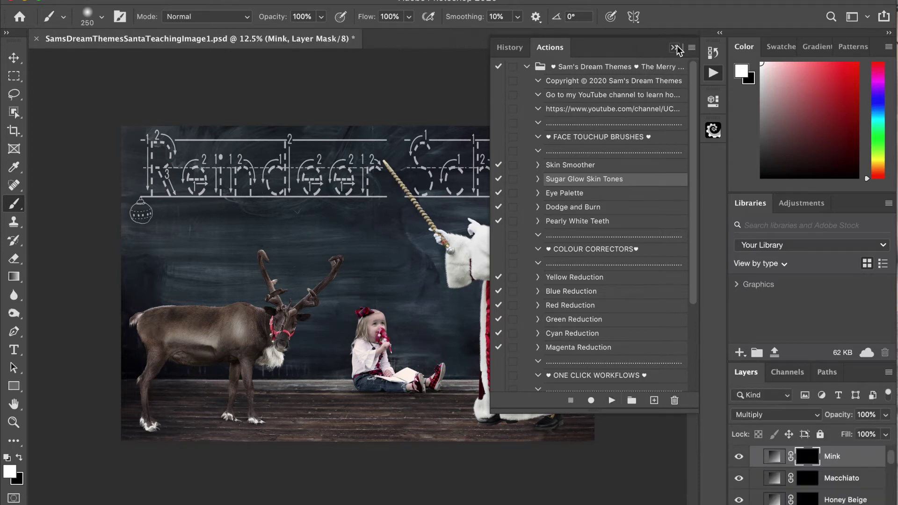
pyautogui.click(676, 47)
# Step: Look through the paint-on skin tone layers, from Mink down to Blush, for a shade that suits the girl
pyautogui.scroll(-3, 817, 465)
pyautogui.scroll(10, 816, 466)
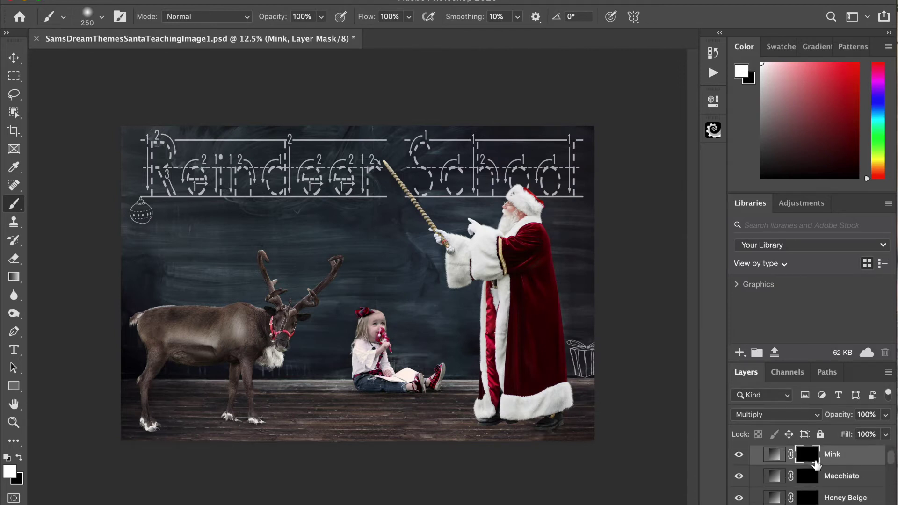
pyautogui.scroll(1, 817, 464)
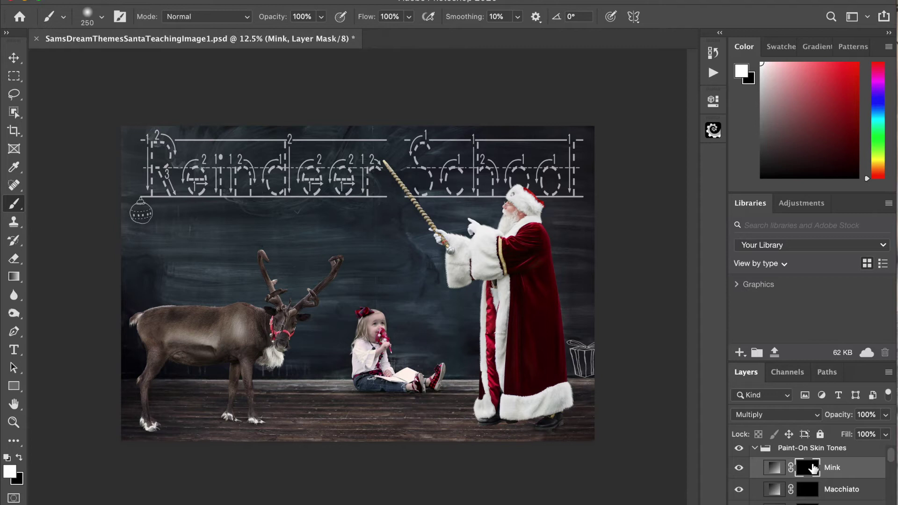
pyautogui.scroll(-10, 814, 468)
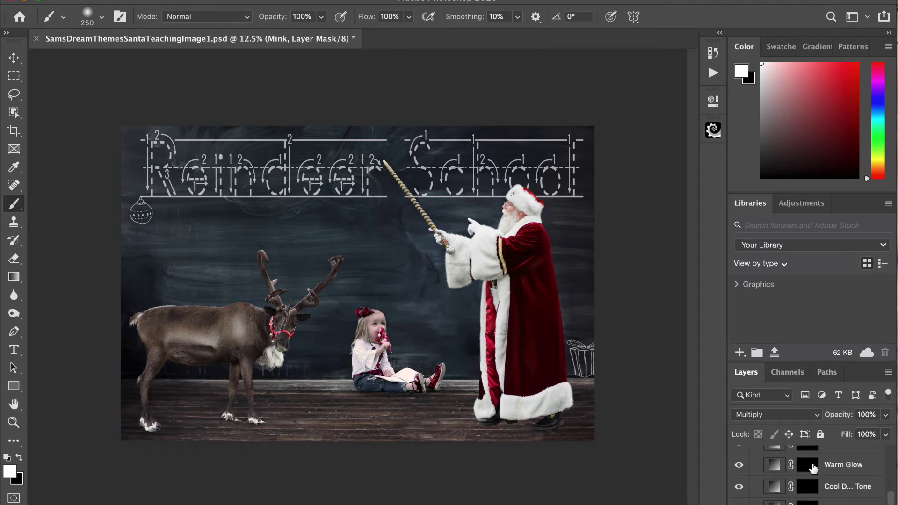
pyautogui.scroll(1, 813, 469)
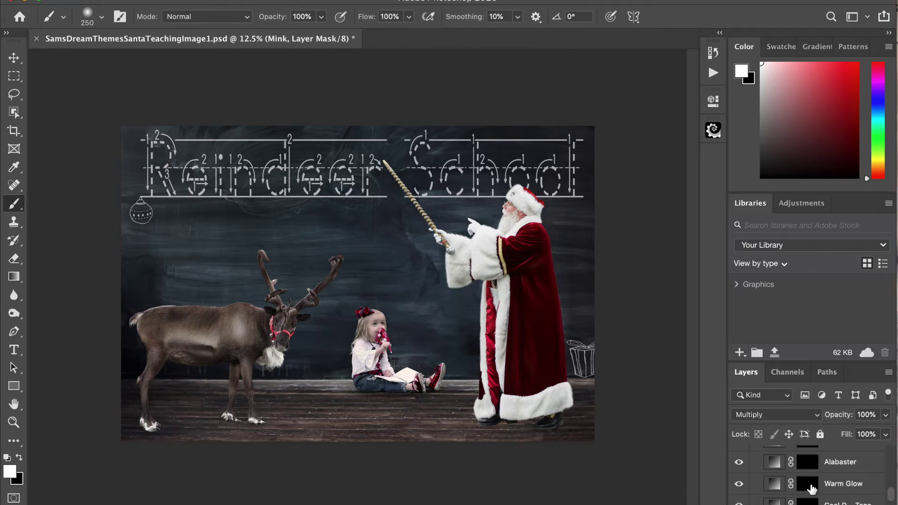
pyautogui.scroll(-1, 812, 488)
pyautogui.scroll(-1, 811, 487)
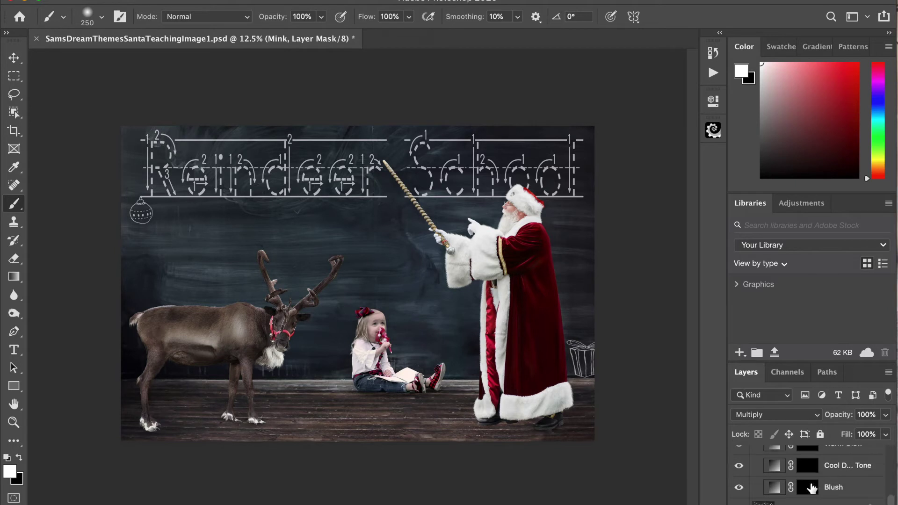
pyautogui.scroll(-5, 812, 488)
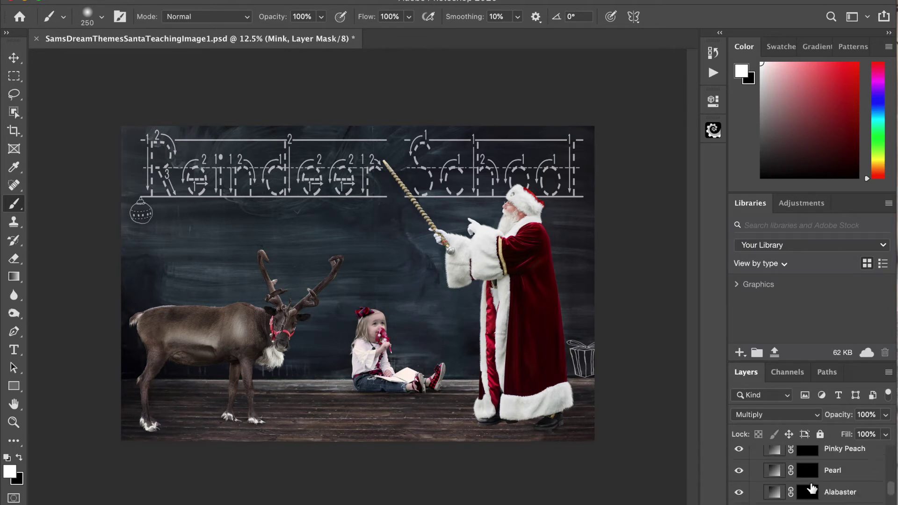
pyautogui.scroll(1, 812, 488)
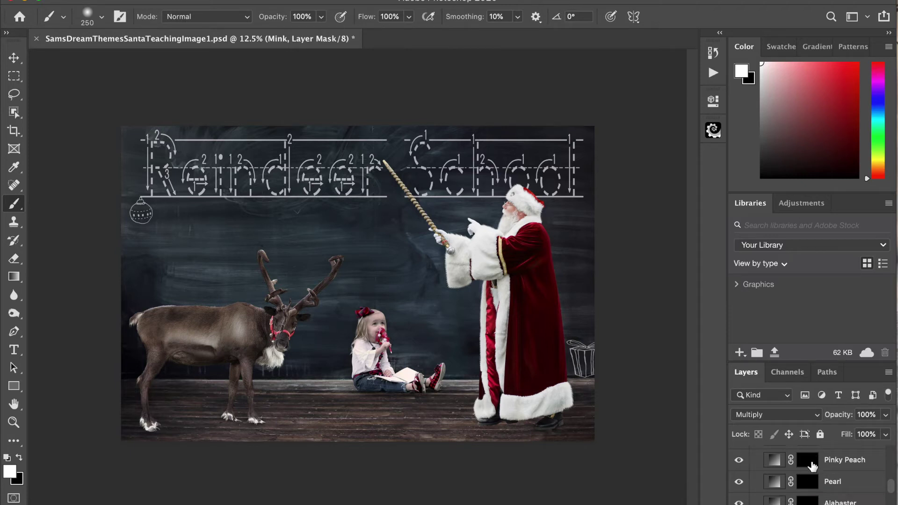
# Step: Paint white over the girl's skin on the Pinky Peach layer mask with the soft Brush at 51% opacity and size 100
pyautogui.click(811, 462)
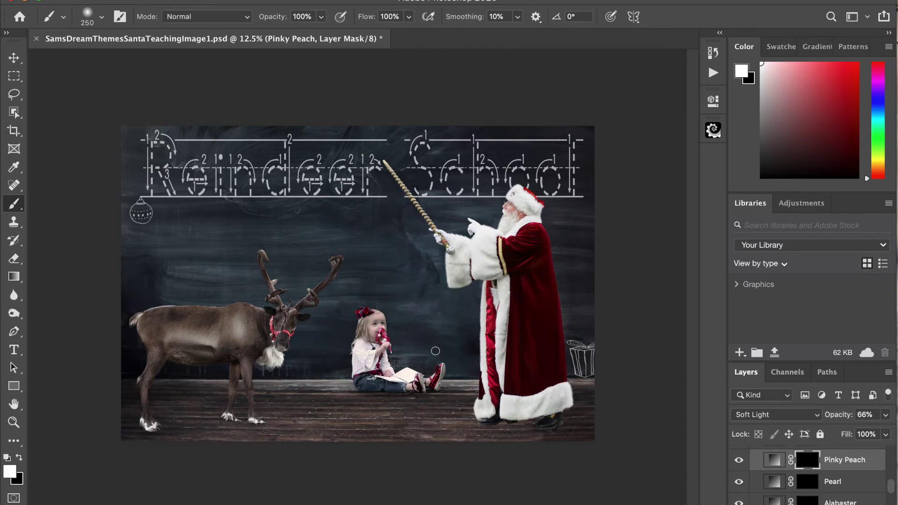
pyautogui.scroll(3, 436, 350)
pyautogui.scroll(2, 436, 350)
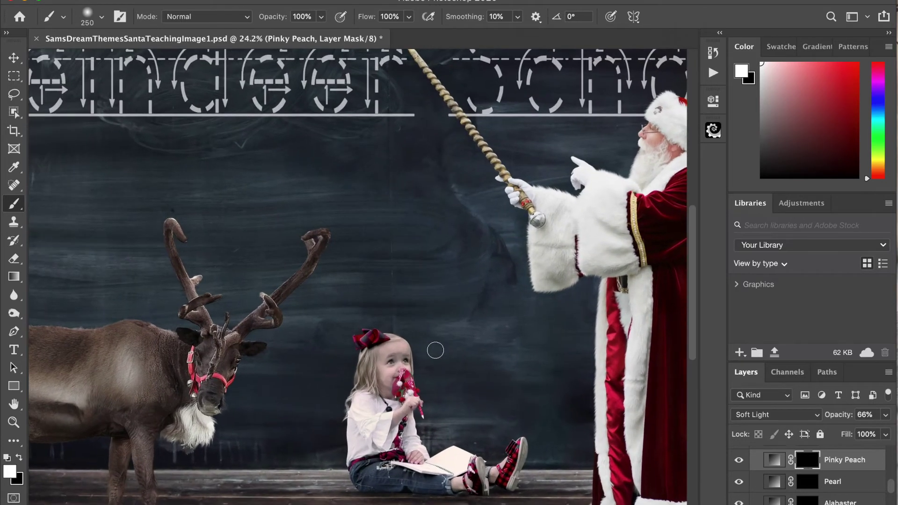
pyautogui.scroll(4, 435, 350)
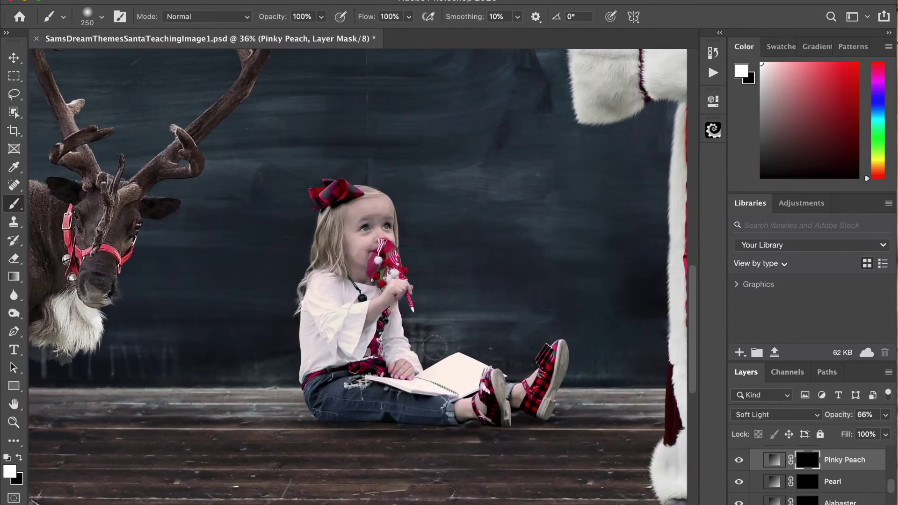
pyautogui.click(322, 18)
pyautogui.click(284, 33)
pyautogui.press('[')
pyautogui.press('[')
pyautogui.press('[')
pyautogui.press('[')
pyautogui.press('[')
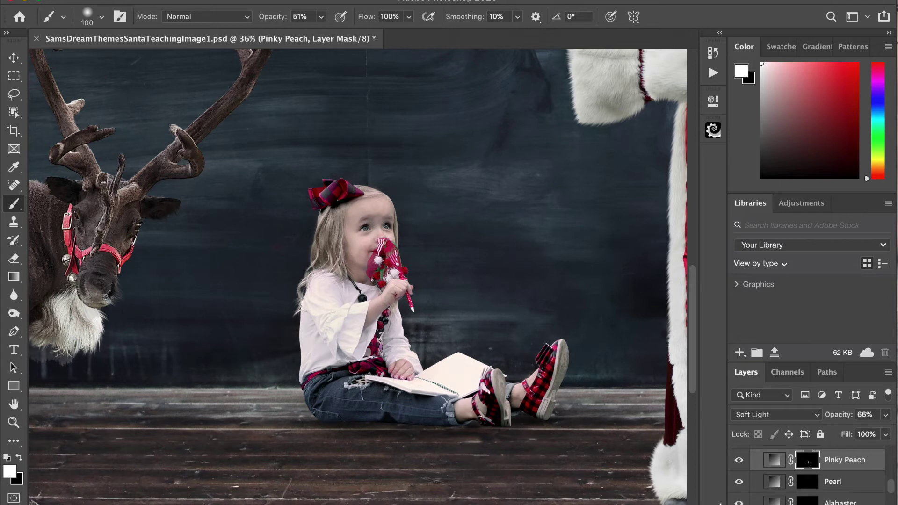
# Step: Paint white over the girl's face and skin on the Warm Glow layer mask at 51% opacity, reducing the brush down to size 35
pyautogui.scroll(-5, 813, 494)
pyautogui.scroll(1, 813, 494)
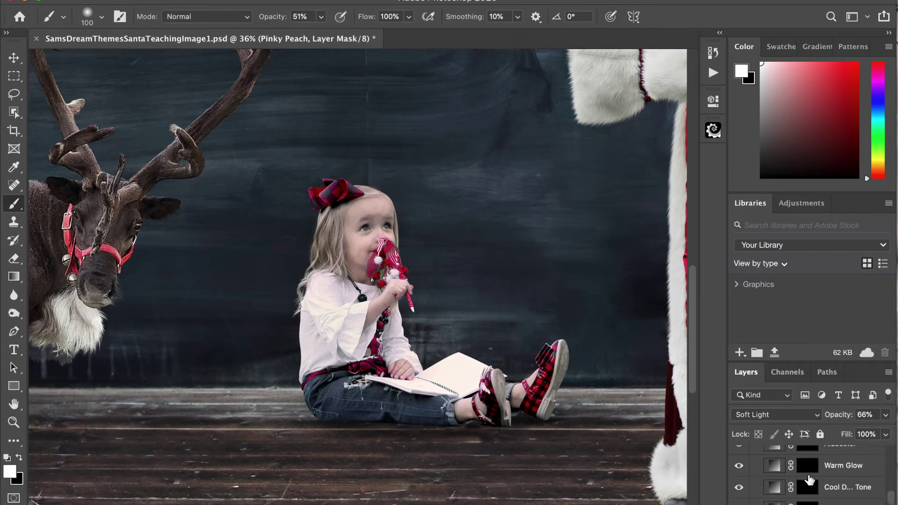
pyautogui.click(810, 466)
pyautogui.moveTo(359, 240); pyautogui.dragTo(362, 249)
pyautogui.press('[')
pyautogui.press('[')
pyautogui.press('[')
pyautogui.press('[')
pyautogui.press('[')
pyautogui.press('[')
pyautogui.press('[')
pyautogui.press('[')
pyautogui.press('[')
pyautogui.press('[')
pyautogui.press('[')
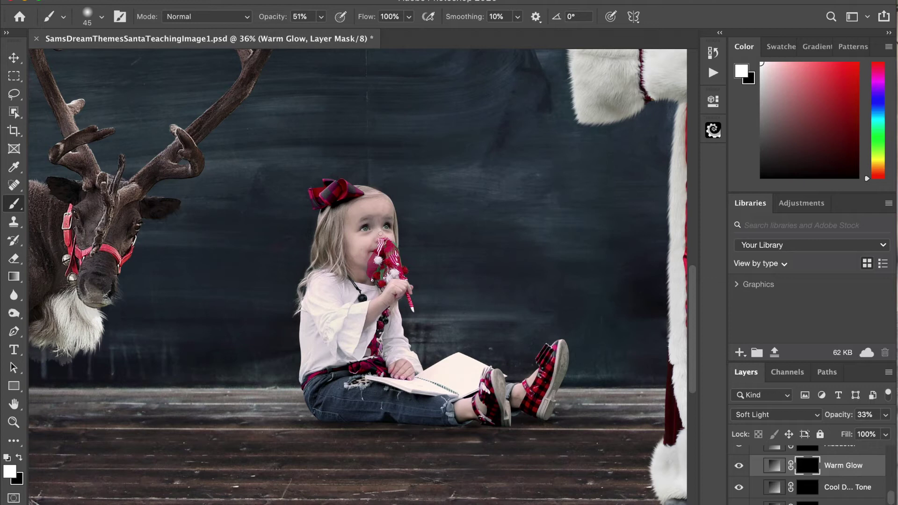
pyautogui.press(']')
pyautogui.press(']')
pyautogui.press(']')
pyautogui.press('[')
pyautogui.press(']')
pyautogui.press(']')
pyautogui.press(']')
pyautogui.press('[')
pyautogui.press('[')
# Step: Flatten the skin-toned image and run the Skin Smoother face touchup action
pyautogui.click(248, 1)
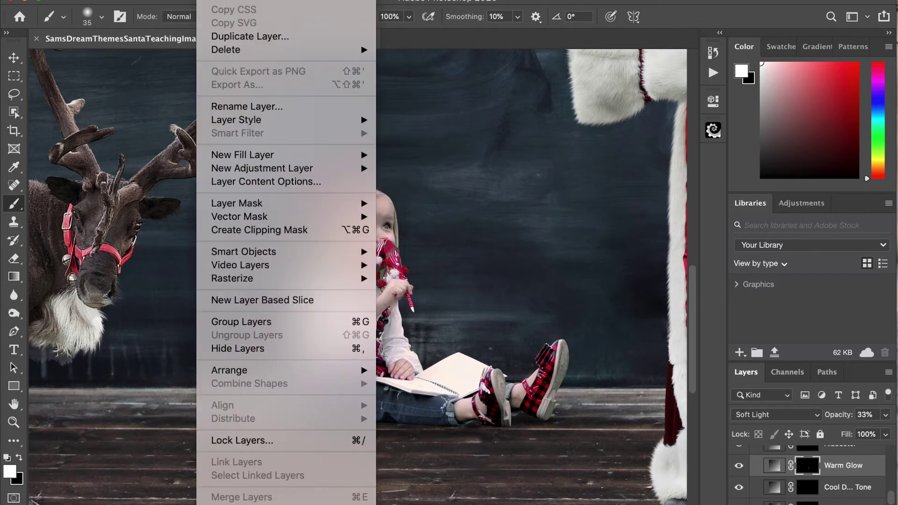
pyautogui.click(348, 392)
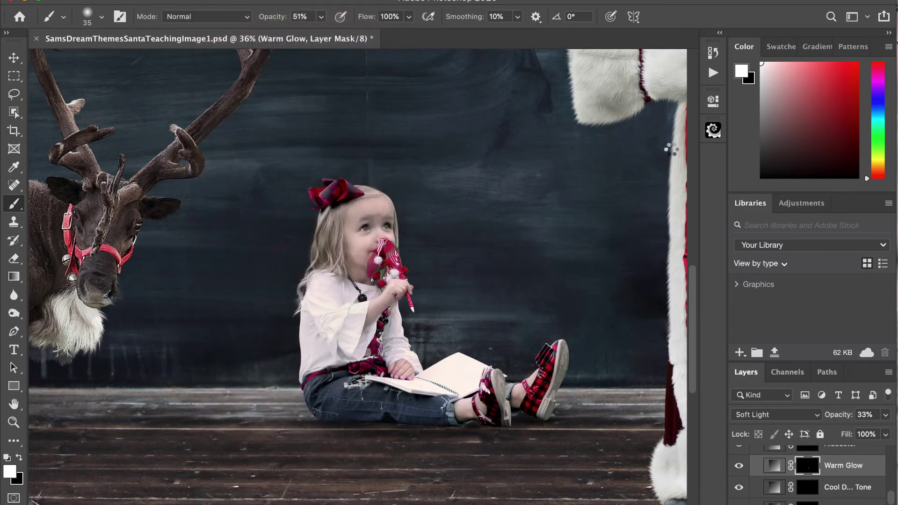
pyautogui.click(713, 71)
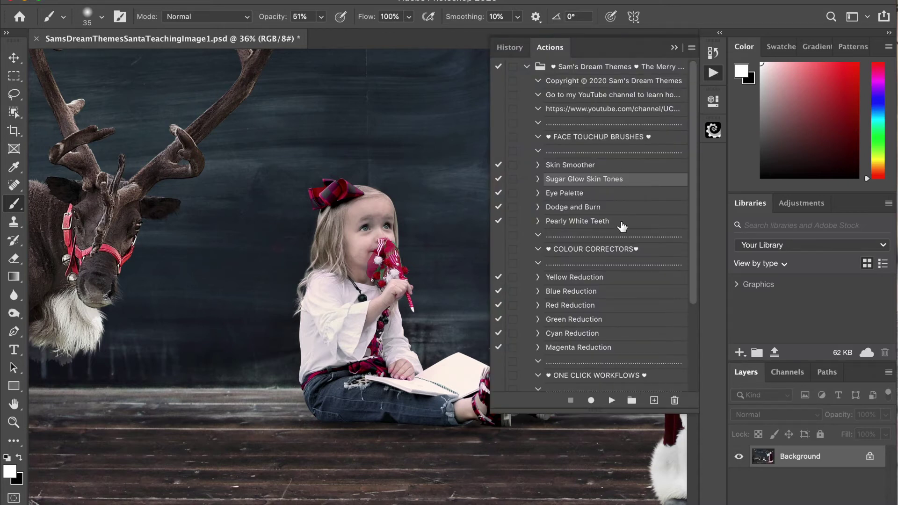
pyautogui.click(626, 169)
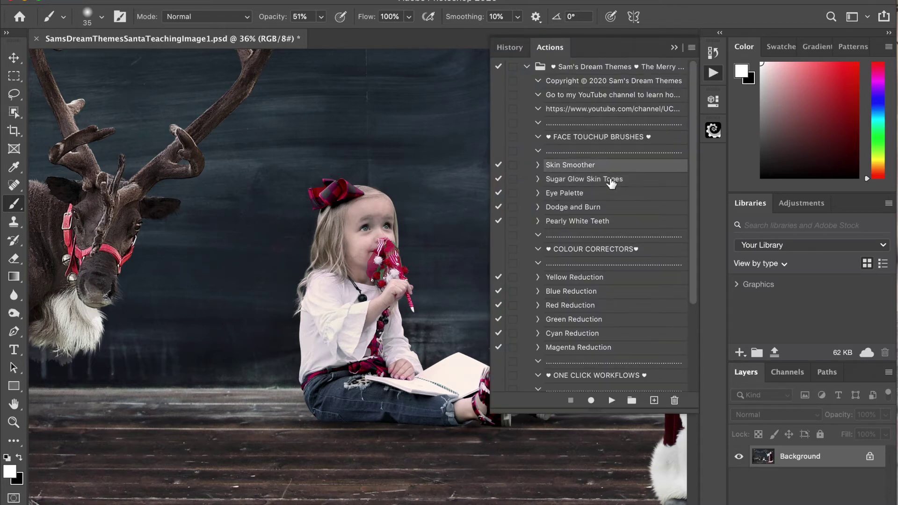
pyautogui.click(612, 401)
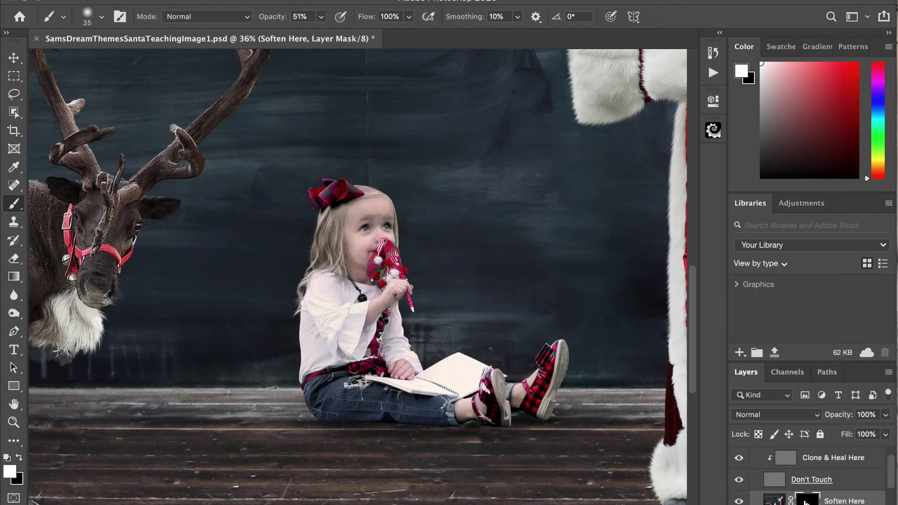
# Step: Heal the blemishes on the girl's cheek on the Clone & Heal Here layer with the Spot Healing Brush at size 15
pyautogui.scroll(-1, 804, 486)
pyautogui.scroll(2, 804, 487)
pyautogui.click(784, 473)
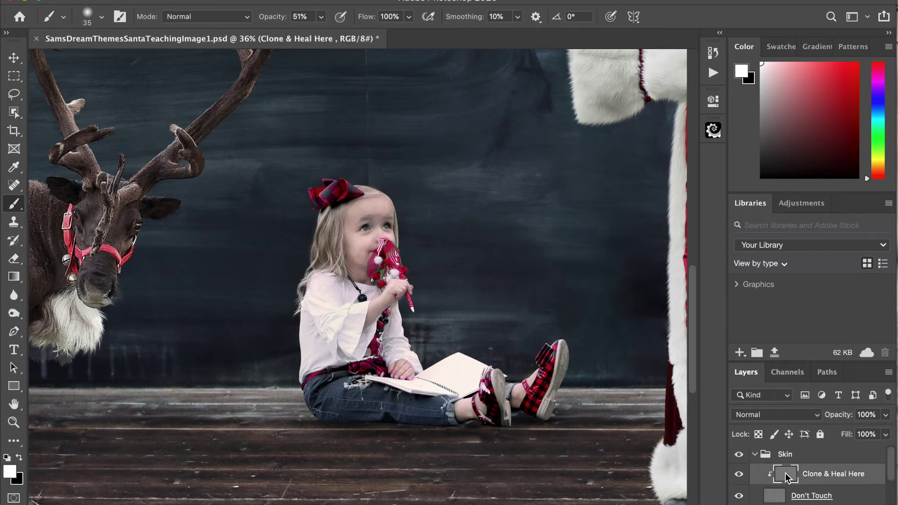
pyautogui.press('super+1')
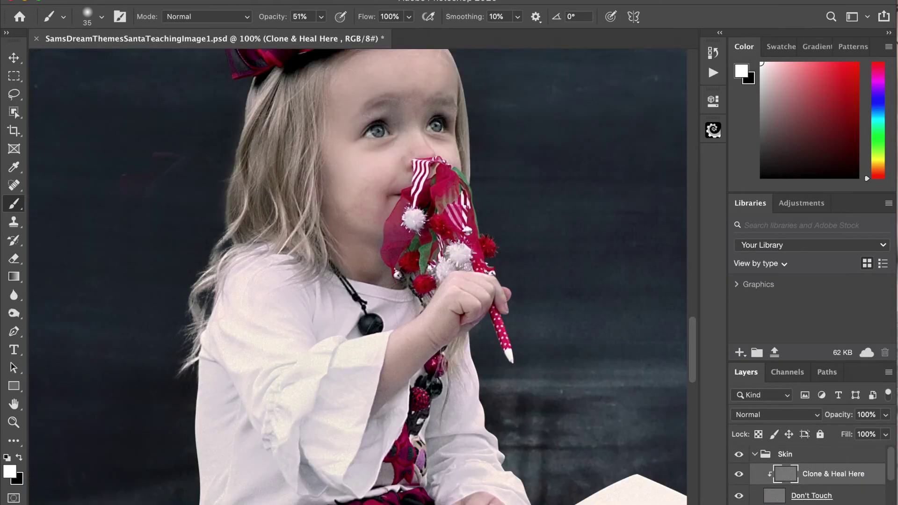
pyautogui.scroll(3, 467, 266)
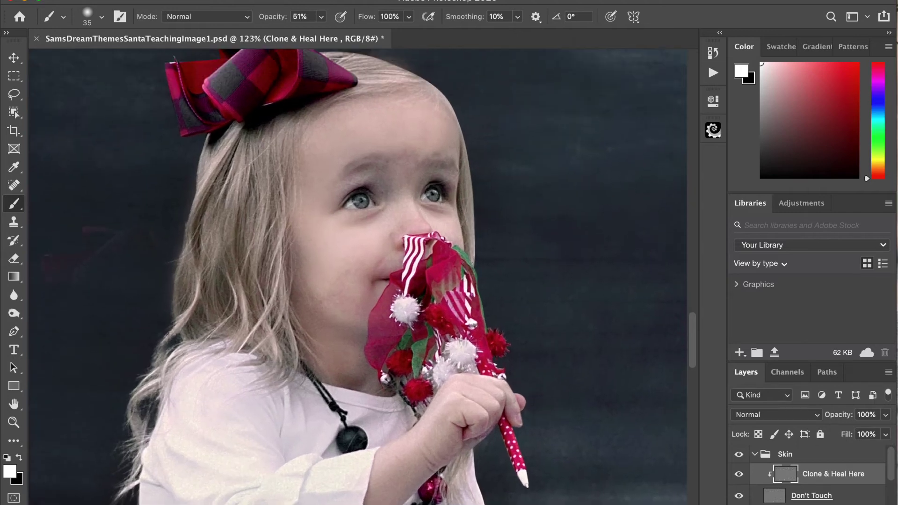
pyautogui.click(13, 187)
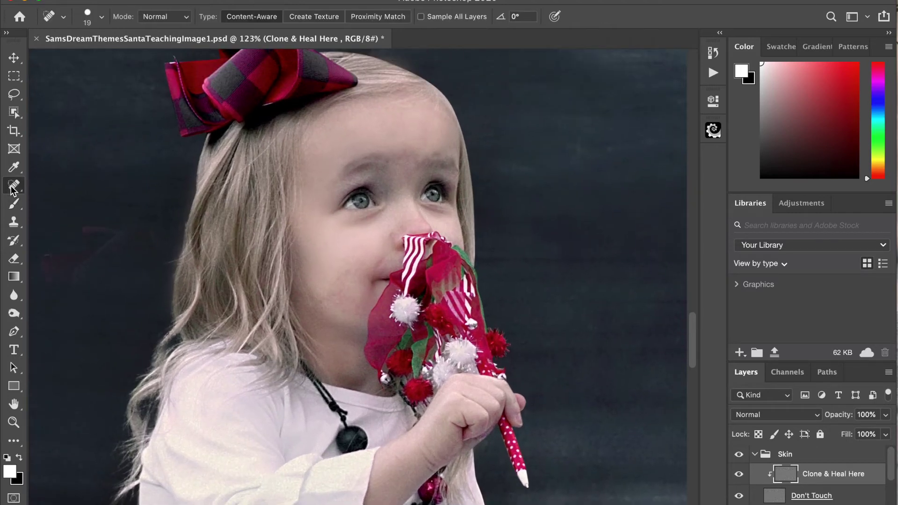
pyautogui.press('[')
pyautogui.moveTo(343, 267)
pyautogui.mouseDown()
pyautogui.moveTo(346, 299)
pyautogui.moveTo(336, 306)
pyautogui.moveTo(344, 313)
pyautogui.moveTo(351, 301)
pyautogui.moveTo(355, 314)
pyautogui.moveTo(316, 296)
pyautogui.moveTo(340, 303)
pyautogui.mouseUp()
pyautogui.press(']')
pyautogui.click(342, 284)
# Step: Check the girl's hands and legs for blemishes and heal the spot between her eyes on the Clone & Heal Here layer
pyautogui.scroll(-10, 397, 173)
pyautogui.scroll(-2, 396, 173)
pyautogui.hscroll(10, 396, 173)
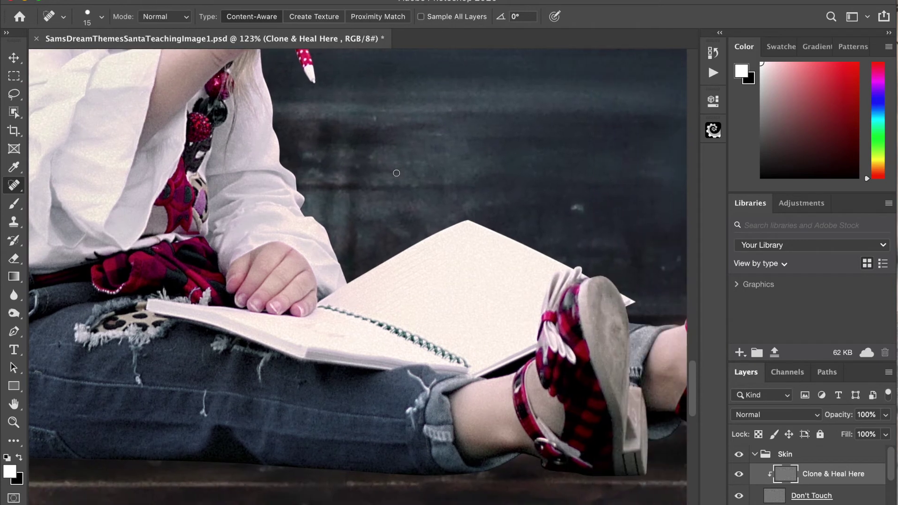
pyautogui.hscroll(4, 397, 173)
pyautogui.hscroll(-10, 396, 173)
pyautogui.scroll(2, 396, 173)
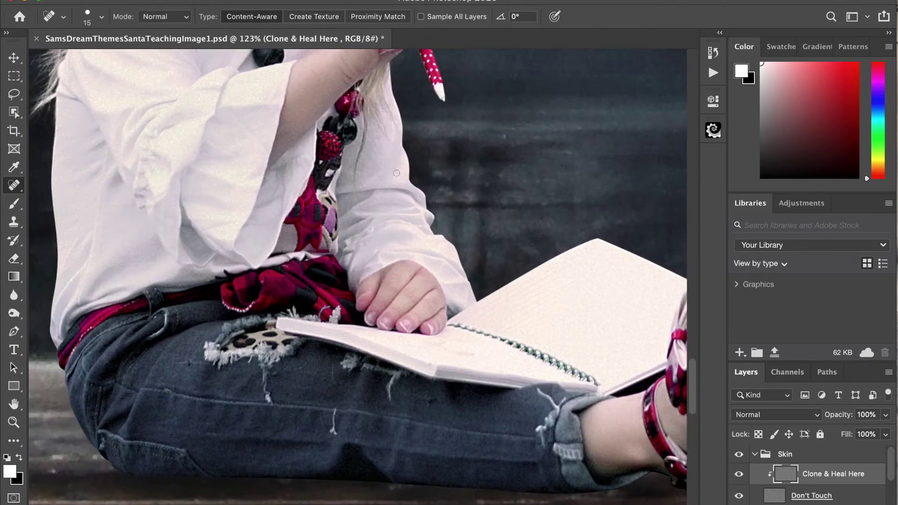
pyautogui.scroll(10, 397, 173)
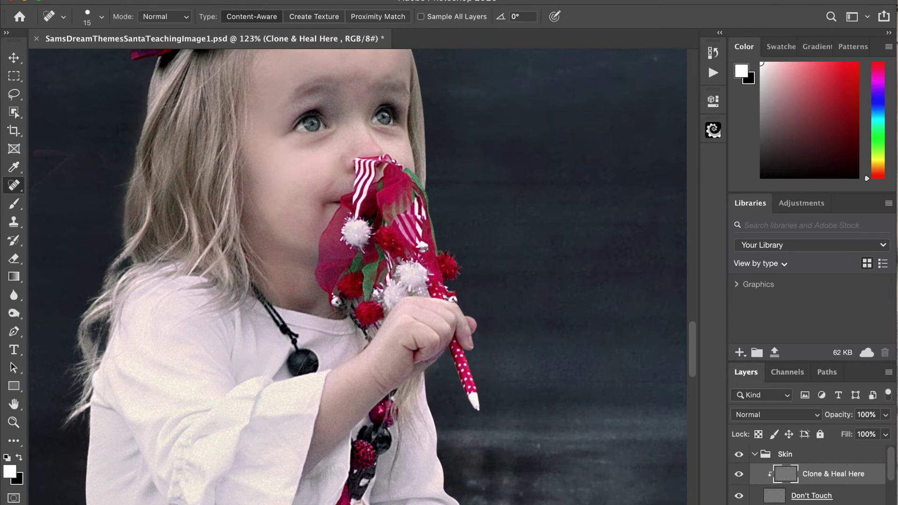
pyautogui.scroll(4, 380, 215)
pyautogui.scroll(1, 380, 215)
pyautogui.click(330, 179)
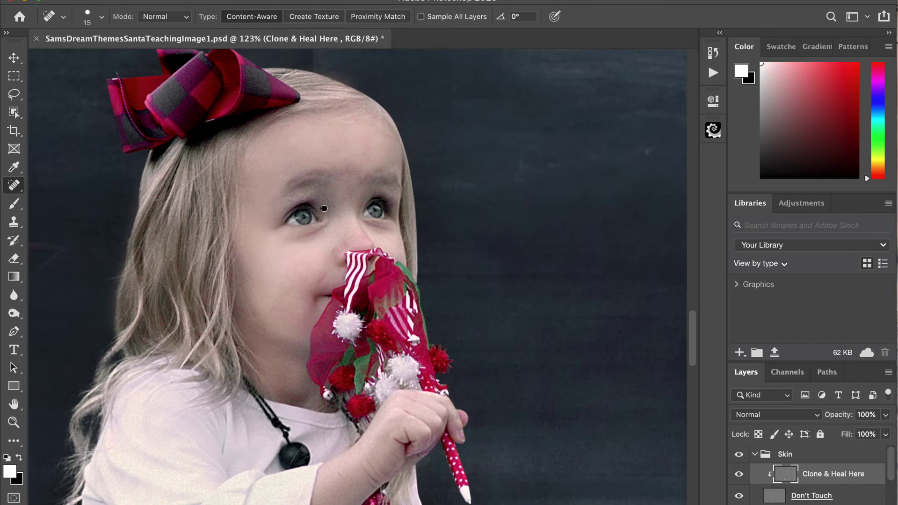
pyautogui.press('super+minus')
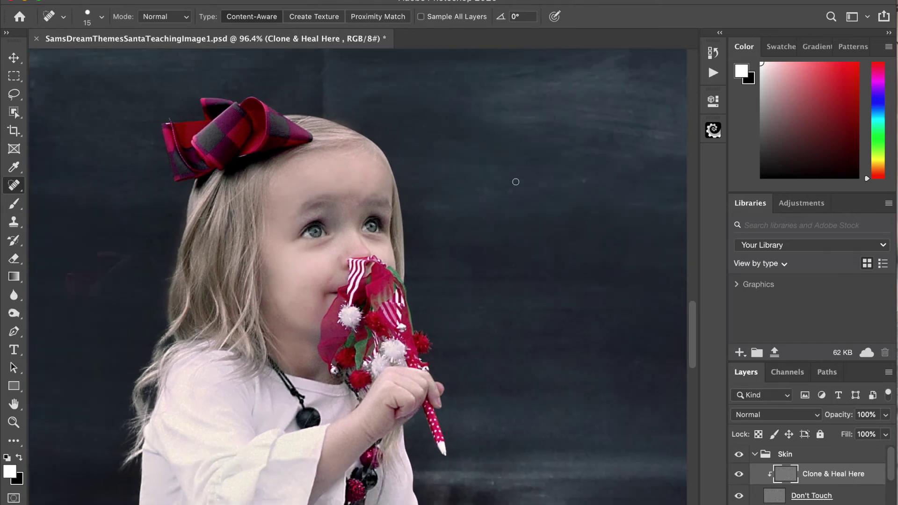
# Step: Paint white over the girl's face on the Soften Here layer mask with a soft Brush at 51% opacity, sized about 45 to 60
pyautogui.scroll(-3, 806, 470)
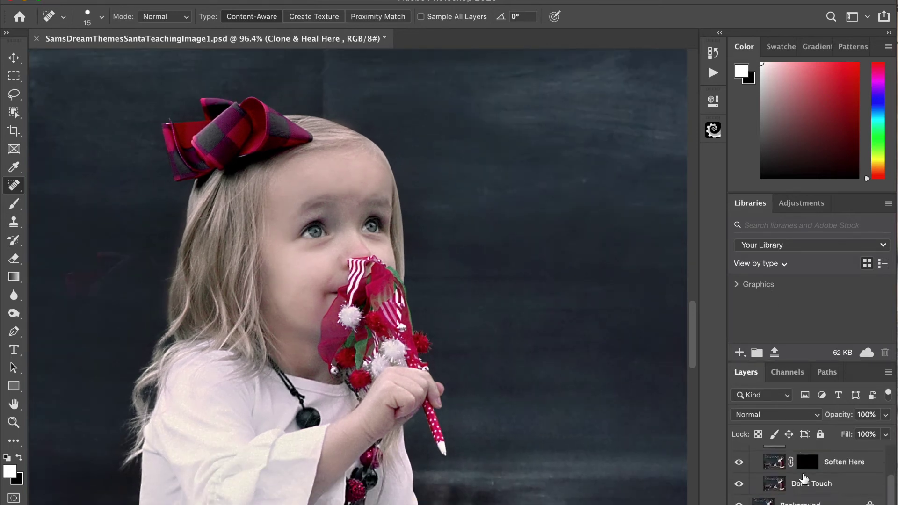
pyautogui.click(805, 465)
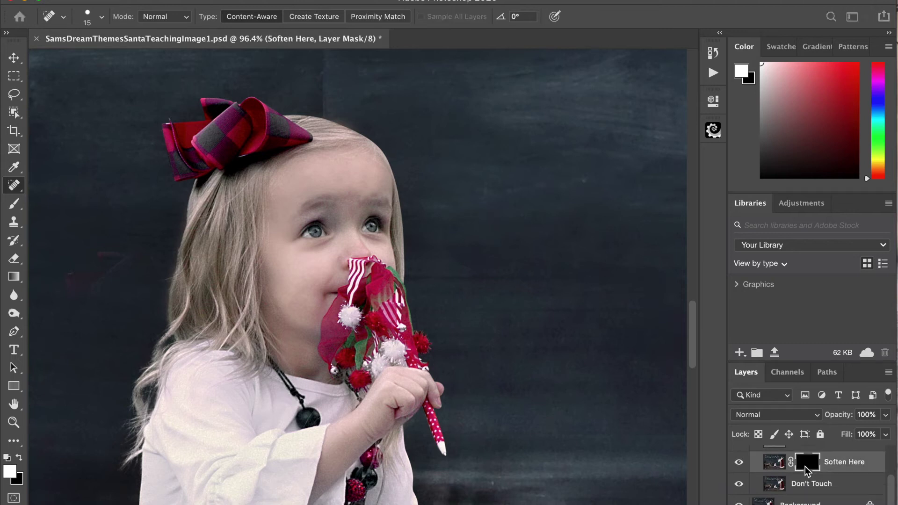
pyautogui.click(14, 210)
pyautogui.press(']')
pyautogui.press(']')
pyautogui.press(']')
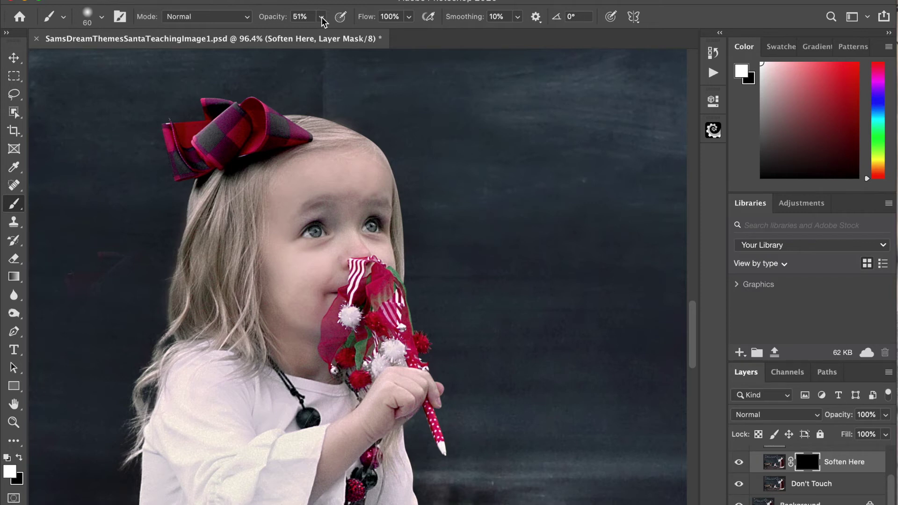
pyautogui.press(']')
pyautogui.press(']')
pyautogui.press('[')
pyautogui.press('[')
pyautogui.press('[')
pyautogui.press('[')
pyautogui.press(']')
pyautogui.press('[')
# Step: Paint the Soften Here mask over the girl's hands and ankles, varying the brush between sizes 40 and 60
pyautogui.scroll(-10, 273, 207)
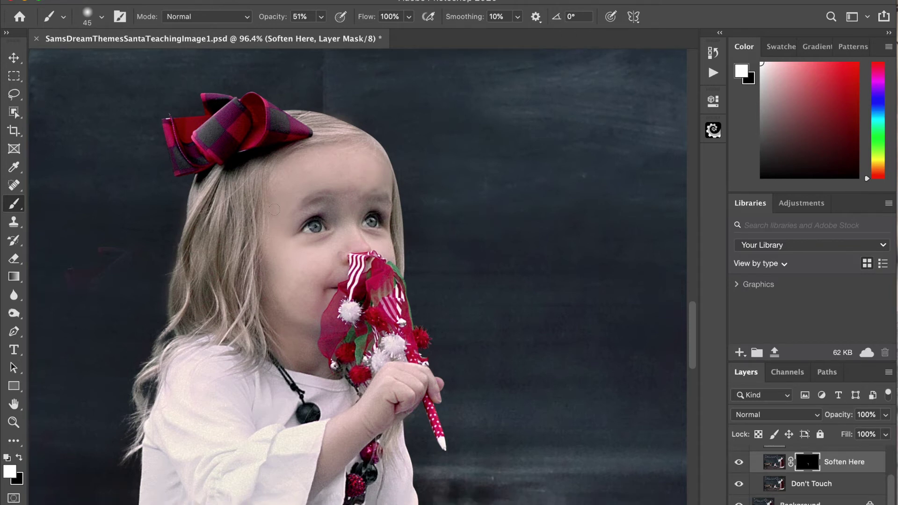
pyautogui.press('[')
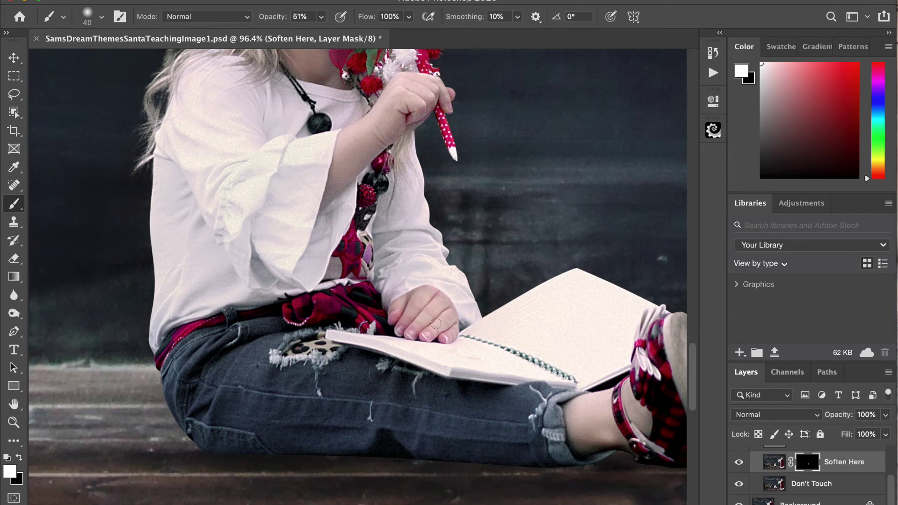
pyautogui.press(']')
pyautogui.press(']')
pyautogui.hscroll(5, 608, 434)
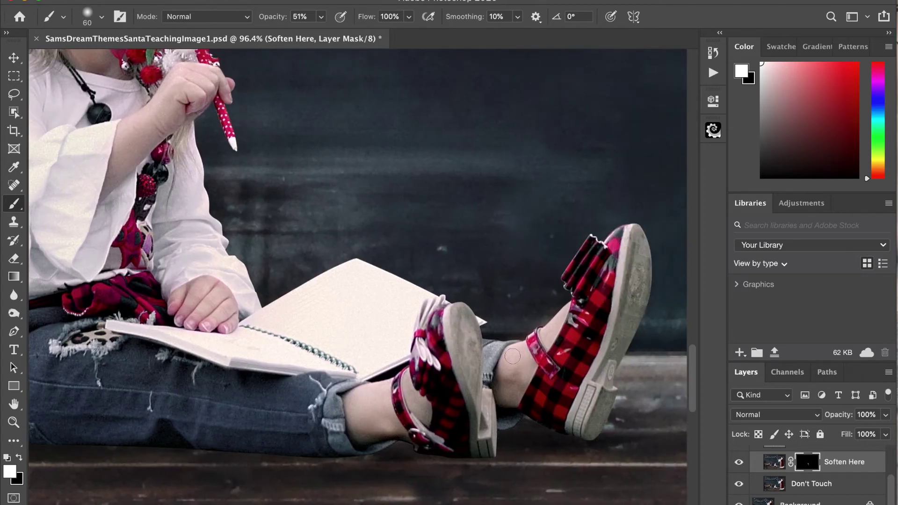
pyautogui.press('[')
pyautogui.press('[')
pyautogui.scroll(5, 426, 413)
pyautogui.hscroll(-4, 426, 413)
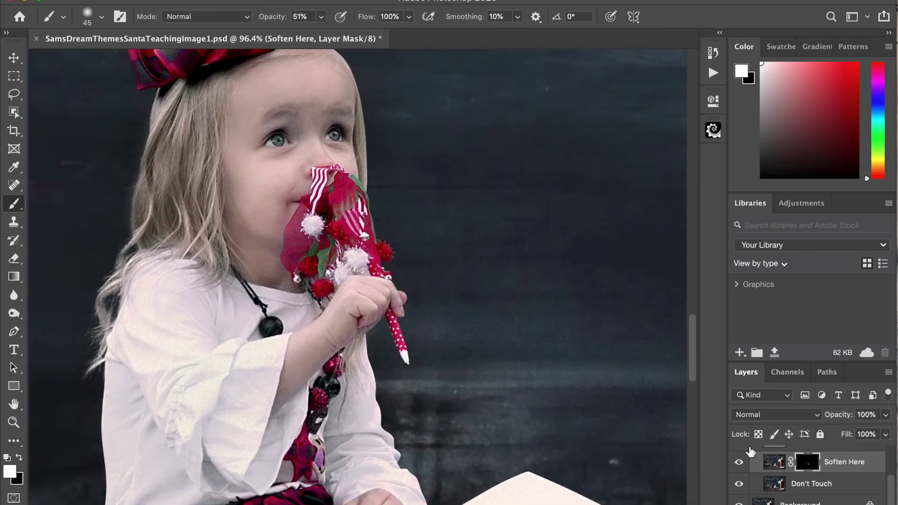
# Step: Toggle the visibility of the Skin group to compare the girl's skin before and after smoothing
pyautogui.scroll(3, 742, 466)
pyautogui.click(739, 454)
pyautogui.click(739, 454)
pyautogui.click(739, 455)
pyautogui.click(739, 455)
pyautogui.click(739, 455)
pyautogui.click(739, 455)
pyautogui.click(739, 455)
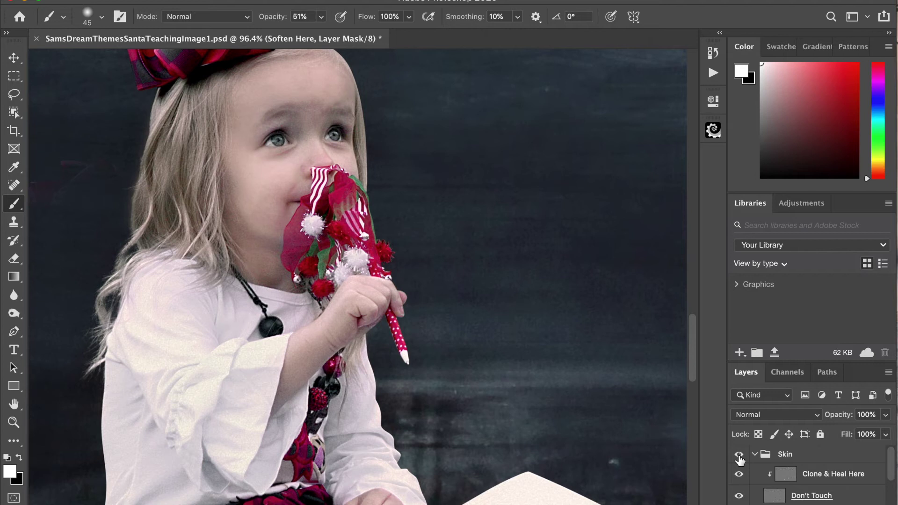
# Step: Flatten the skin-smoothing layers and the rest of the composite into a single Background layer
pyautogui.click(27, 186)
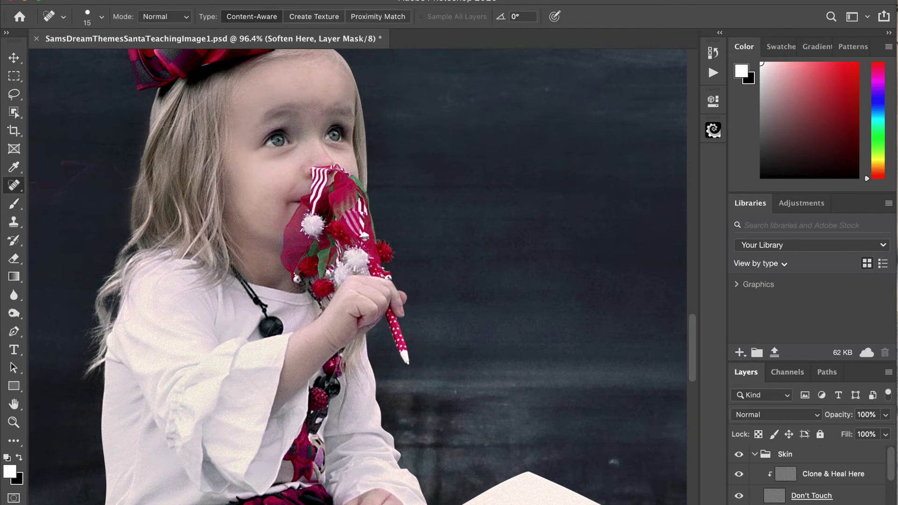
pyautogui.click(208, 0)
pyautogui.scroll(-2, 286, 256)
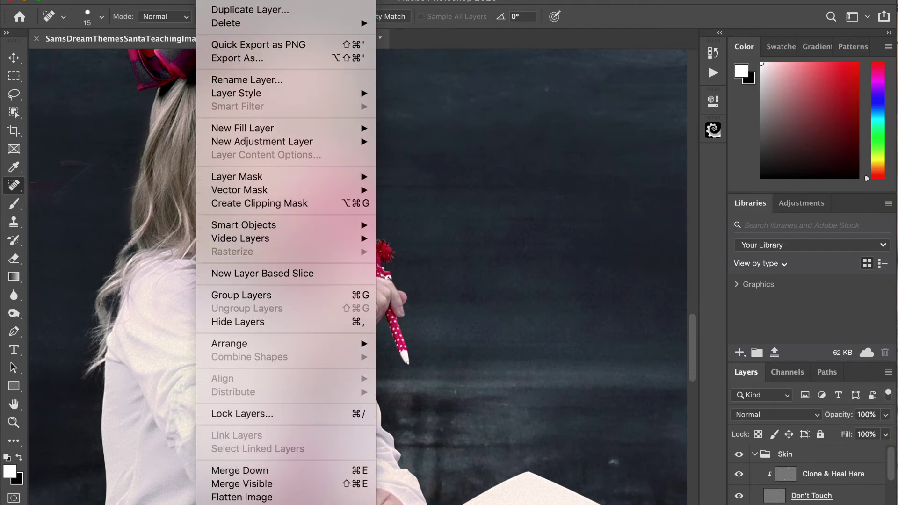
pyautogui.click(242, 497)
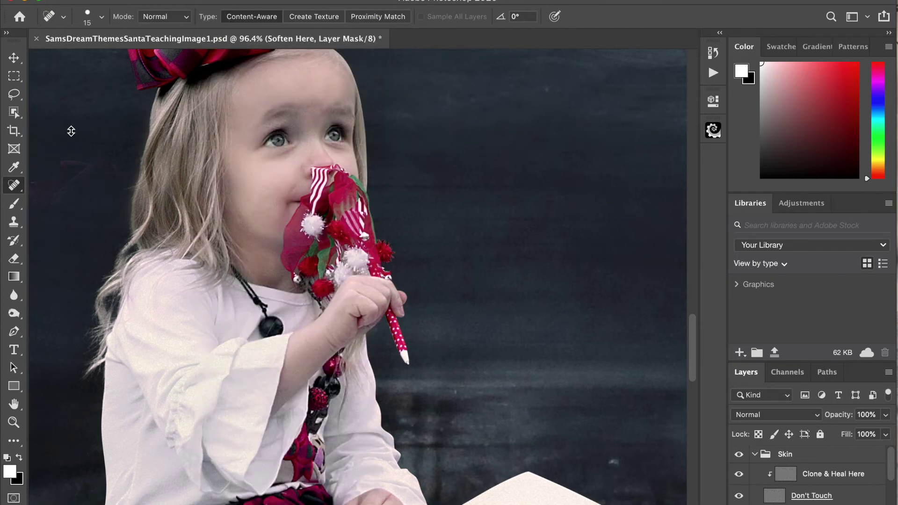
# Step: Heal the faint red smudges on the chalkboard beside the girl's hair with the Spot Healing Brush at size 20
pyautogui.hscroll(-6, 71, 131)
pyautogui.press(']')
pyautogui.press(']')
pyautogui.press(']')
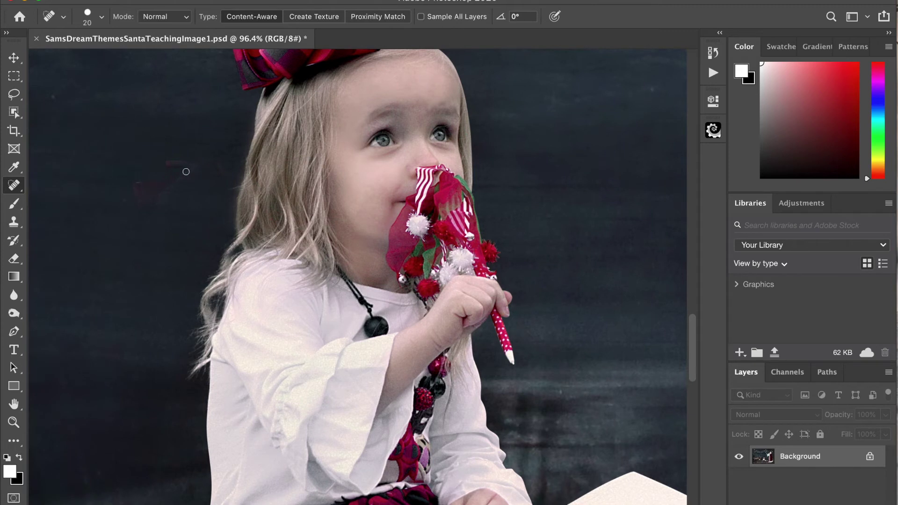
pyautogui.moveTo(168, 162)
pyautogui.mouseDown()
pyautogui.moveTo(215, 164)
pyautogui.moveTo(173, 170)
pyautogui.moveTo(150, 188)
pyautogui.moveTo(137, 190)
pyautogui.moveTo(138, 183)
pyautogui.moveTo(148, 196)
pyautogui.moveTo(178, 168)
pyautogui.moveTo(154, 174)
pyautogui.moveTo(189, 179)
pyautogui.moveTo(133, 192)
pyautogui.moveTo(144, 208)
pyautogui.mouseUp()
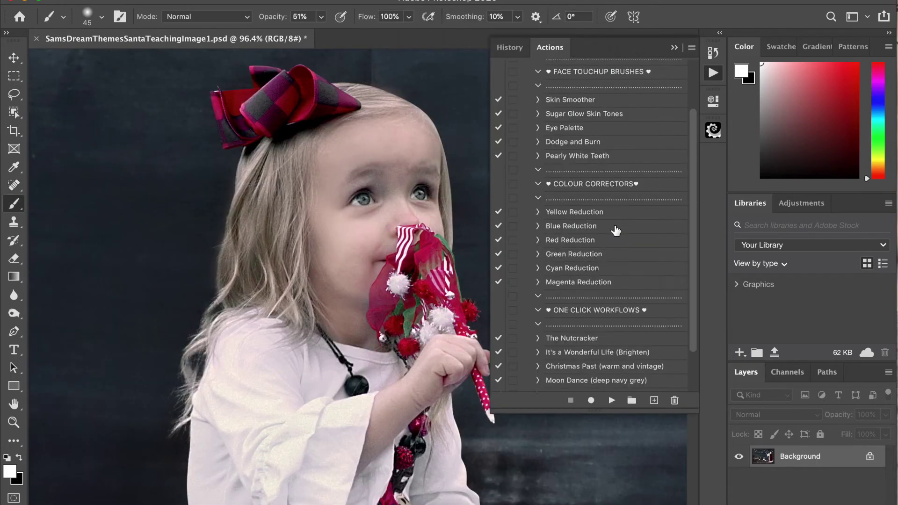
# Step: Run the Magenta Reduction colour corrector action on the flattened image
pyautogui.scroll(-3, 615, 231)
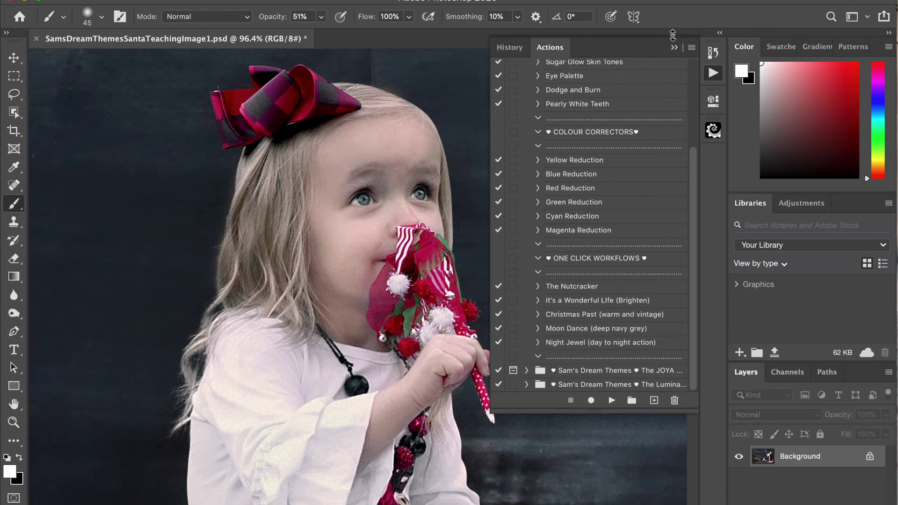
pyautogui.click(674, 47)
pyautogui.press('super+0')
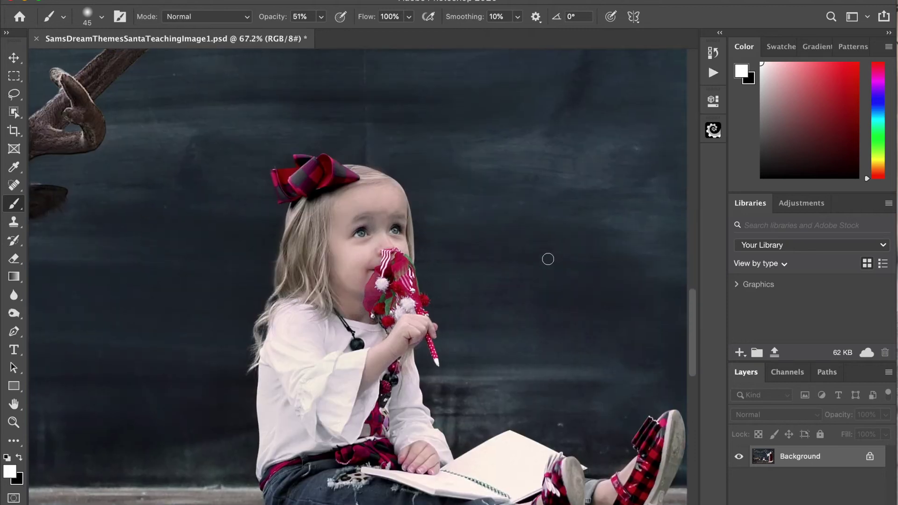
pyautogui.scroll(-5, 548, 259)
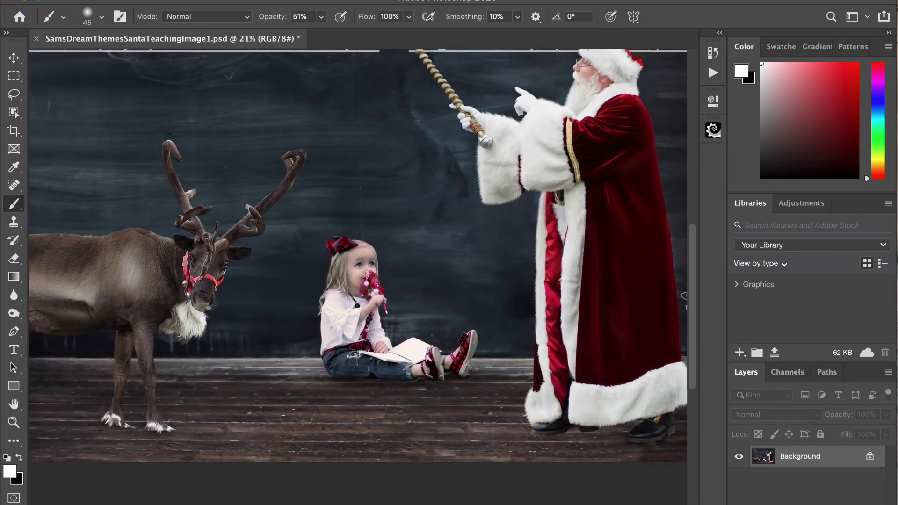
pyautogui.scroll(-2, 548, 259)
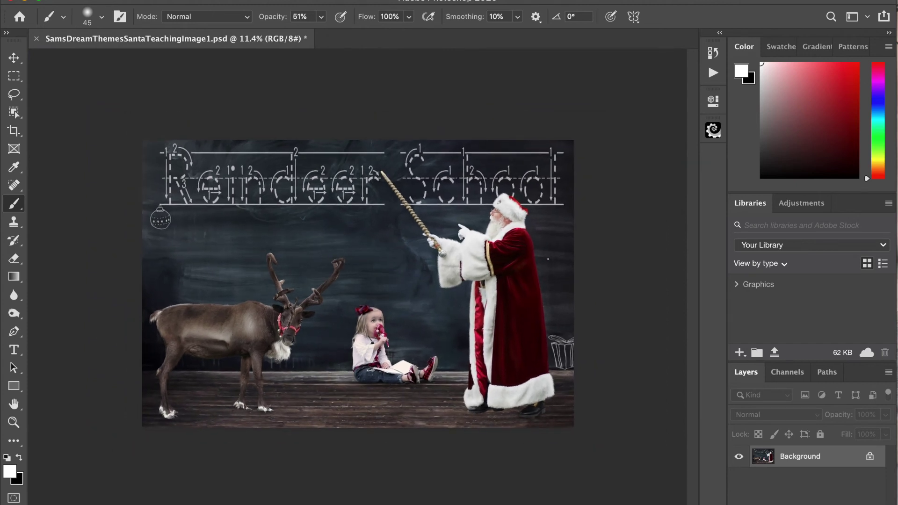
pyautogui.scroll(4, 549, 259)
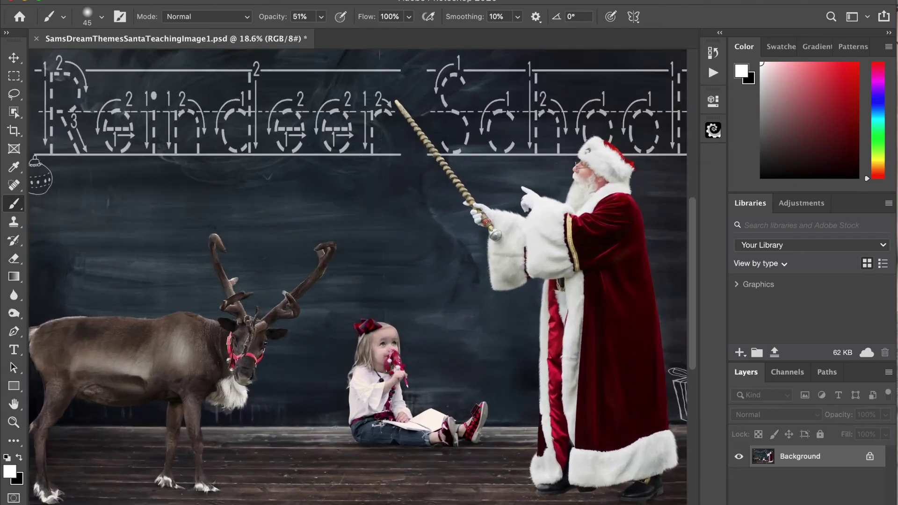
pyautogui.scroll(3, 548, 260)
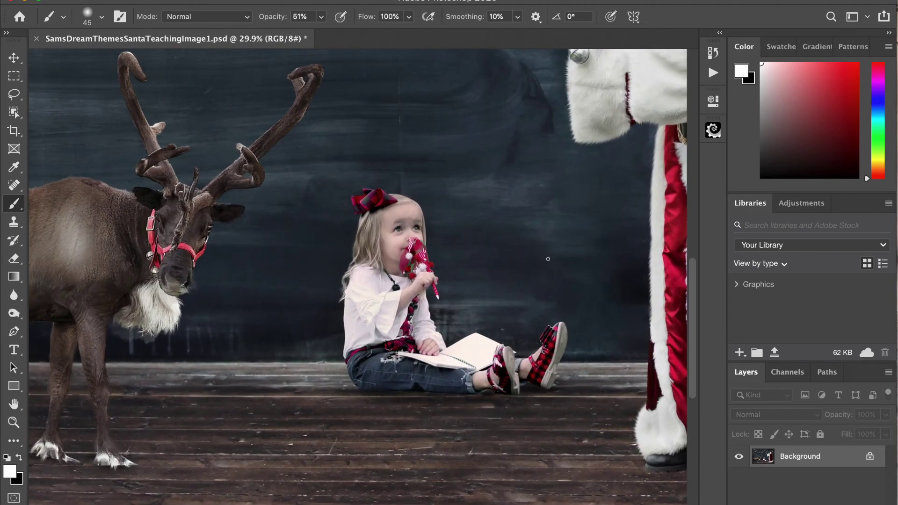
pyautogui.click(713, 72)
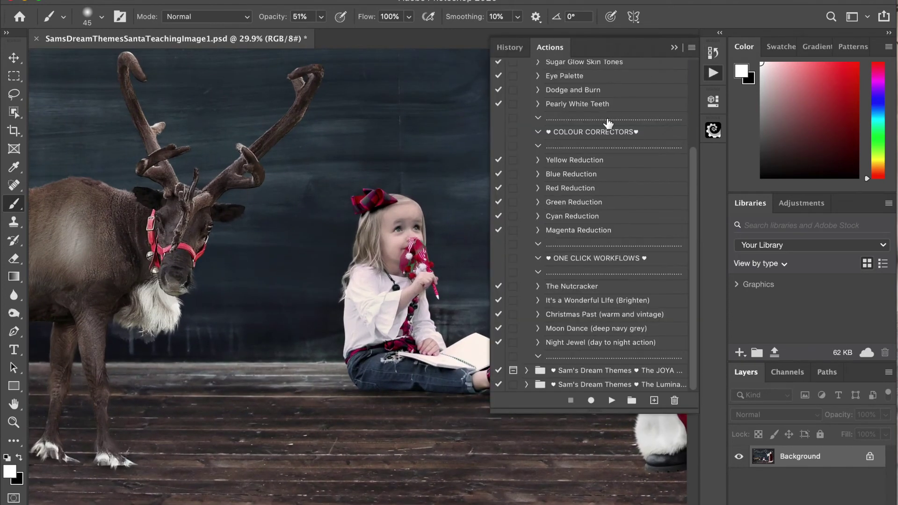
pyautogui.click(585, 231)
pyautogui.click(612, 401)
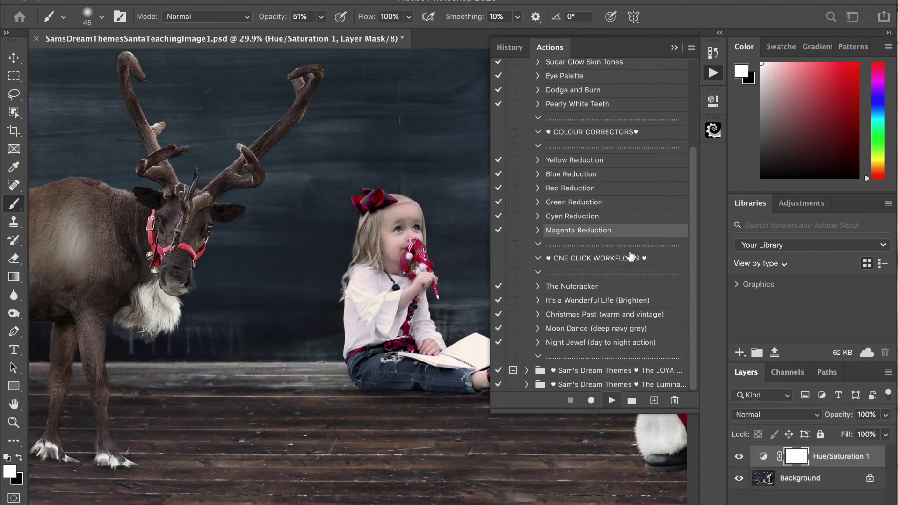
pyautogui.click(674, 48)
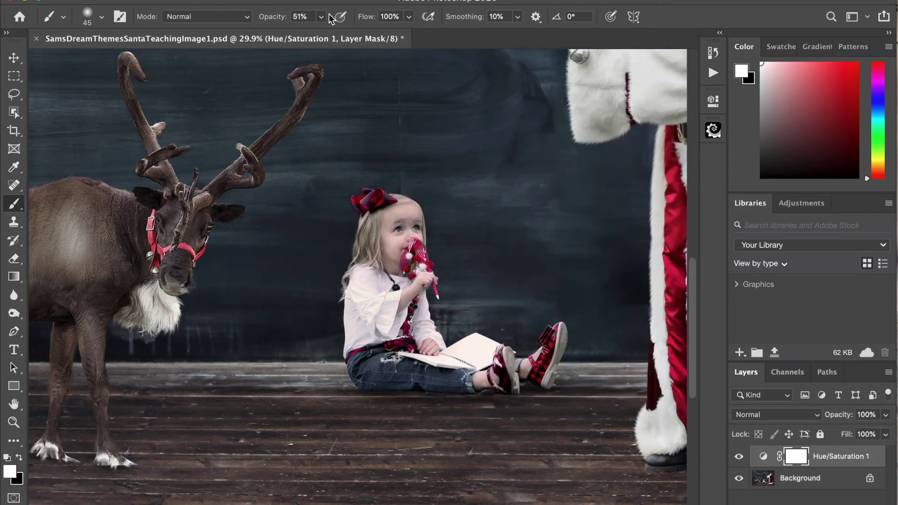
# Step: Enlarge the brush to size 200 and flatten the Hue/Saturation 1 adjustment layer into the Background
pyautogui.press(']')
pyautogui.press(']')
pyautogui.press(']')
pyautogui.press(']')
pyautogui.press(']')
pyautogui.press(']')
pyautogui.press(']')
pyautogui.click(246, 1)
pyautogui.press('Escape')
pyautogui.click(248, 0)
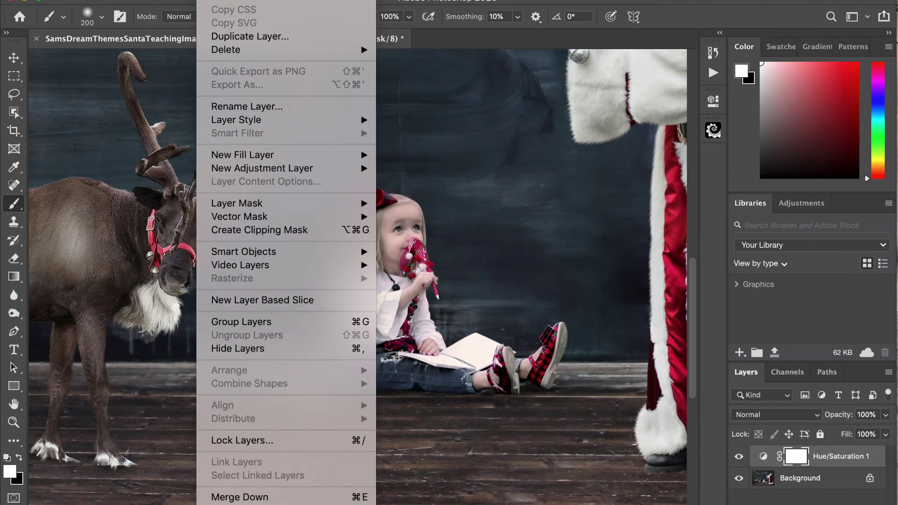
pyautogui.click(301, 492)
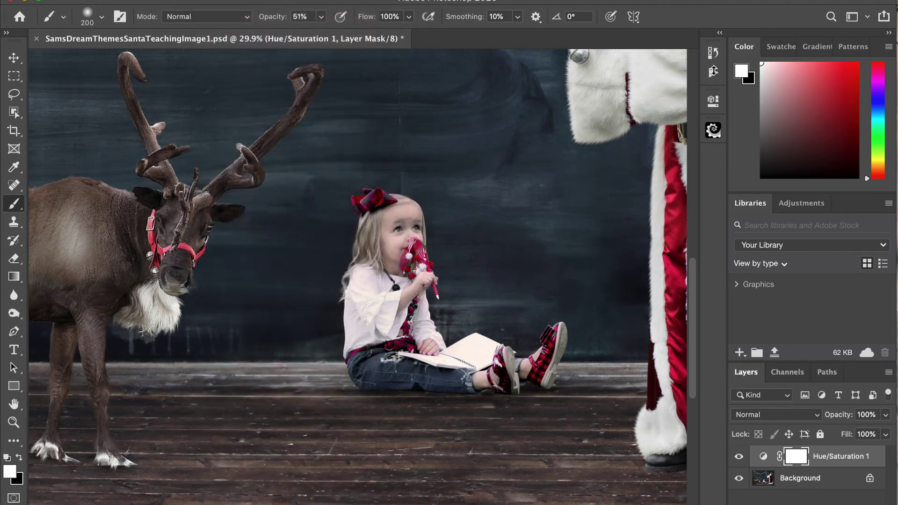
# Step: Run the Red Reduction colour corrector action to add its masked layer group
pyautogui.click(713, 72)
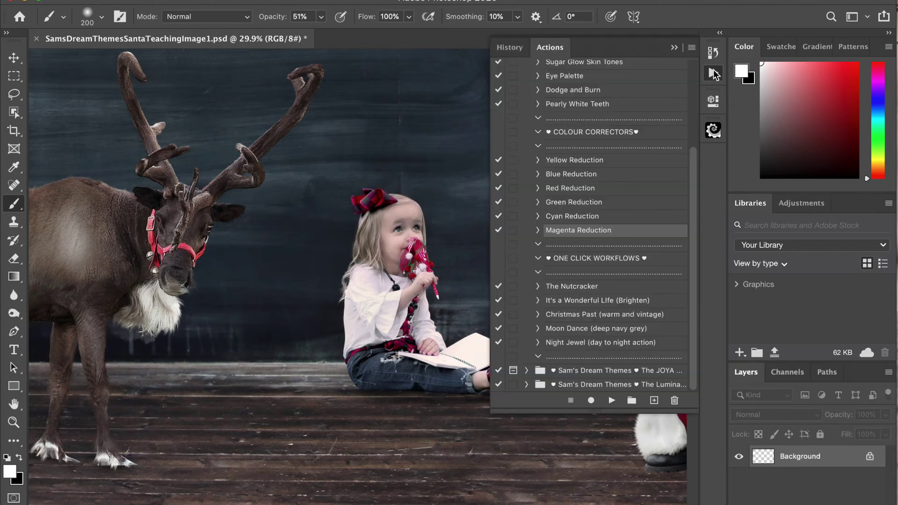
pyautogui.click(575, 188)
pyautogui.click(612, 401)
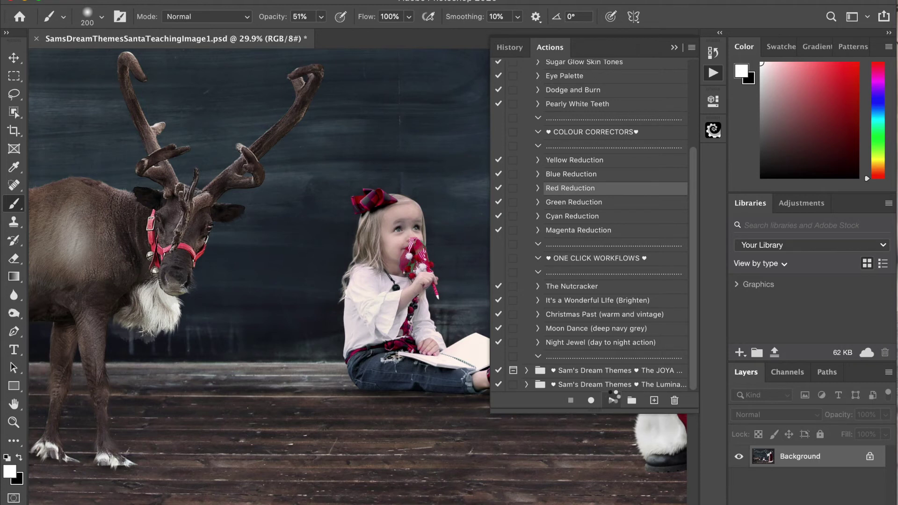
pyautogui.click(674, 47)
# Step: Paint white on the Red Reduction mask around the girl's eyes and nose with a soft brush of about size 25 at 51% opacity
pyautogui.scroll(5, 326, 161)
pyautogui.scroll(5, 326, 161)
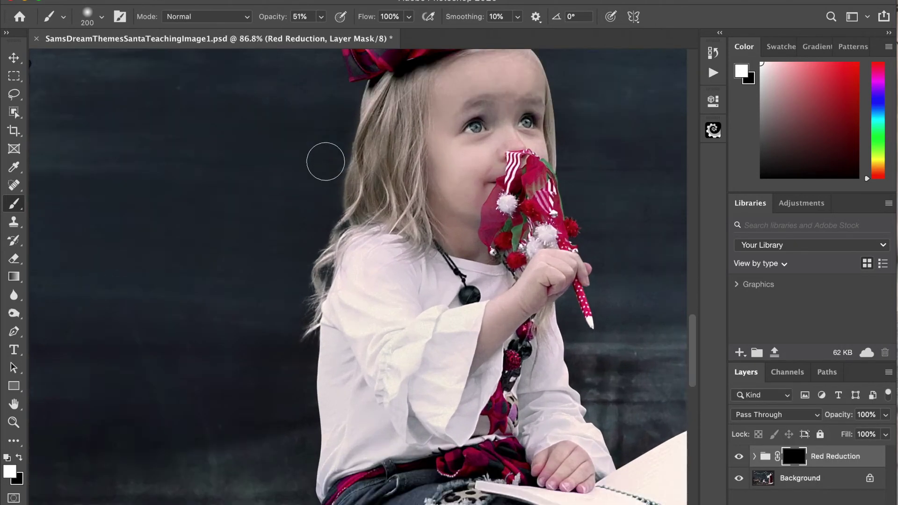
pyautogui.press('[')
pyautogui.press('[')
pyautogui.press('[')
pyautogui.press('[')
pyautogui.press('[')
pyautogui.press('[')
pyautogui.press('[')
pyautogui.press('[')
pyautogui.press('[')
pyautogui.press('[')
pyautogui.press('[')
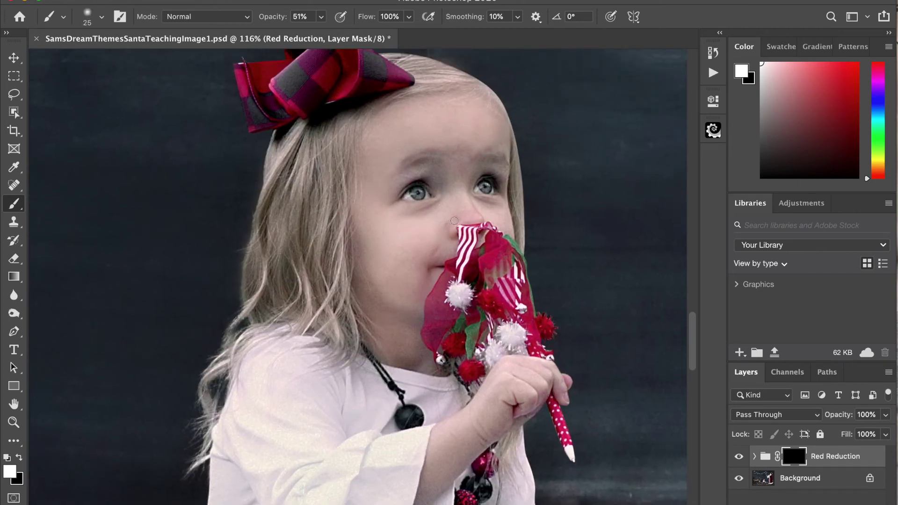
pyautogui.press(']')
pyautogui.press('[')
pyautogui.moveTo(484, 187)
pyautogui.mouseDown()
pyautogui.moveTo(496, 185)
pyautogui.moveTo(485, 189)
pyautogui.mouseUp()
# Step: Paint the Red Reduction mask over the girl's white top with the soft brush enlarged to size 150
pyautogui.scroll(-8, 565, 394)
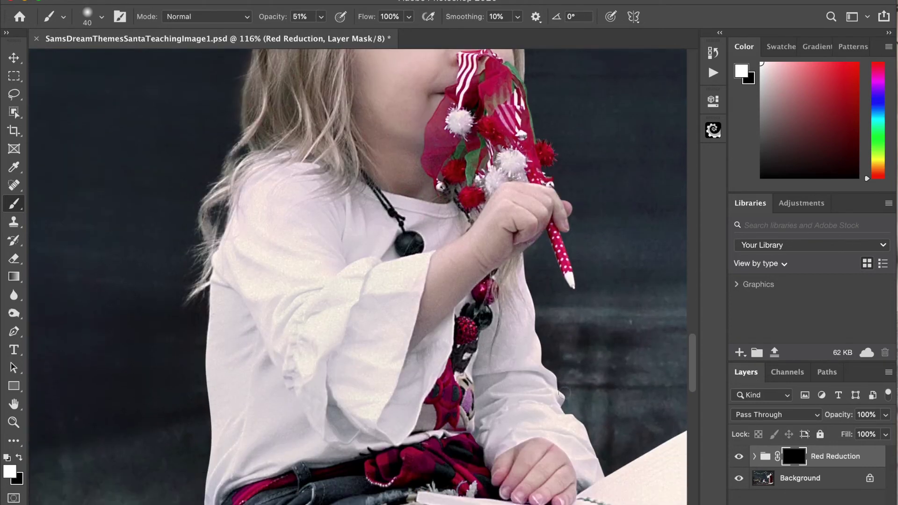
pyautogui.press(']')
pyautogui.press(']')
pyautogui.press(']')
pyautogui.press(']')
pyautogui.press(']')
pyautogui.press(']')
pyautogui.press(']')
pyautogui.press(']')
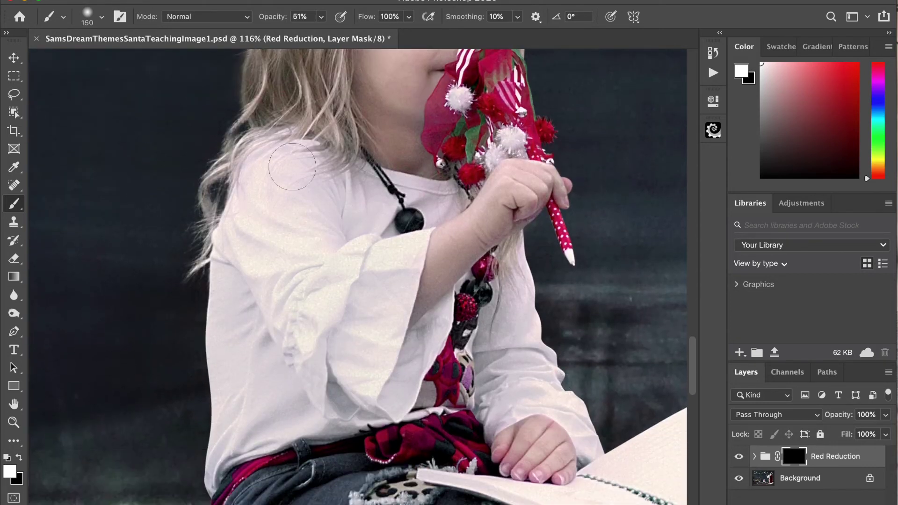
pyautogui.click(439, 204)
# Step: Reduce the brush to size 90 and examine the girl's hand, book and ankles and the whole composite for remaining red tints
pyautogui.scroll(-5, 454, 388)
pyautogui.hscroll(3, 454, 387)
pyautogui.press('[')
pyautogui.press('[')
pyautogui.press('[')
pyautogui.hscroll(6, 479, 320)
pyautogui.scroll(-2, 479, 319)
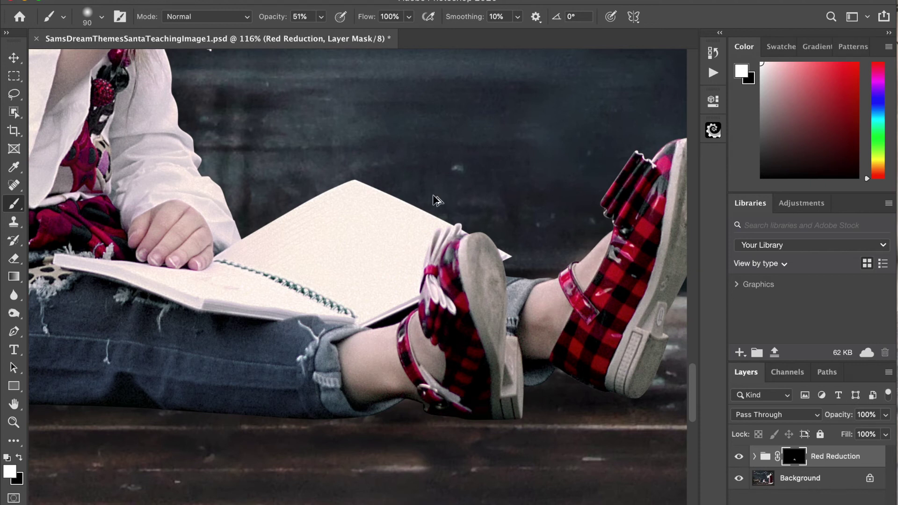
pyautogui.scroll(-3, 461, 203)
pyautogui.scroll(-5, 463, 202)
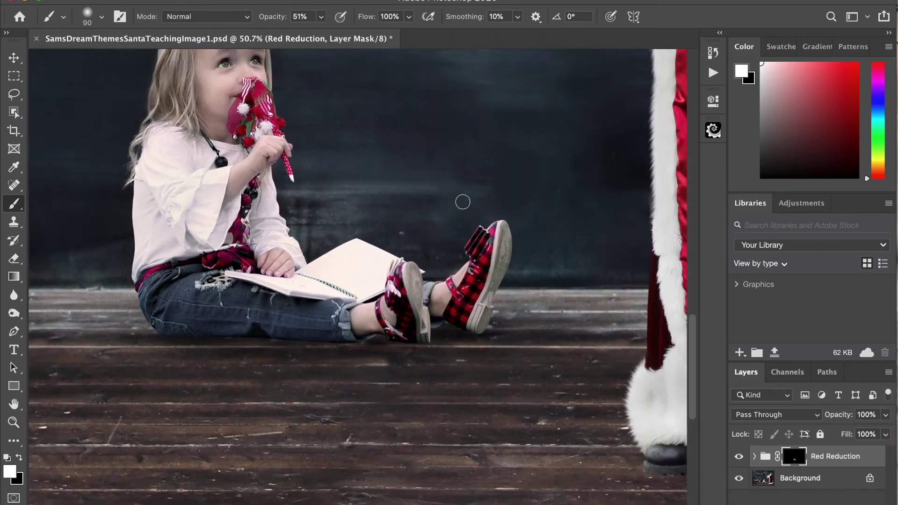
pyautogui.scroll(-4, 463, 202)
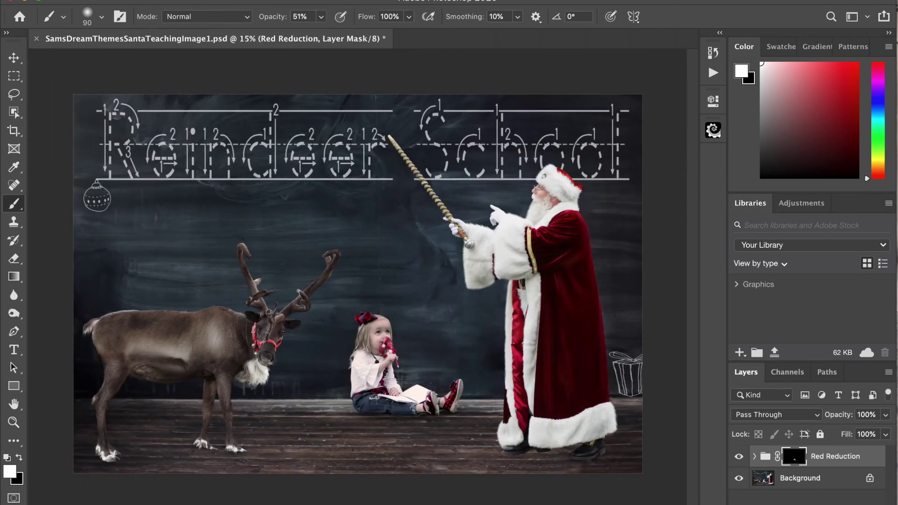
# Step: Flatten the Red Reduction group into the Background
pyautogui.click(243, 0)
pyautogui.moveTo(206, 0)
pyautogui.scroll(-2, 292, 253)
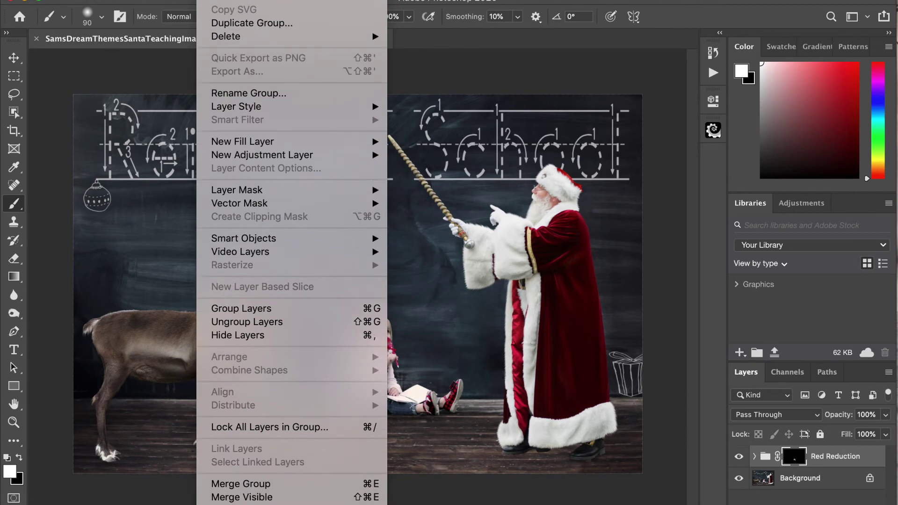
pyautogui.click(242, 497)
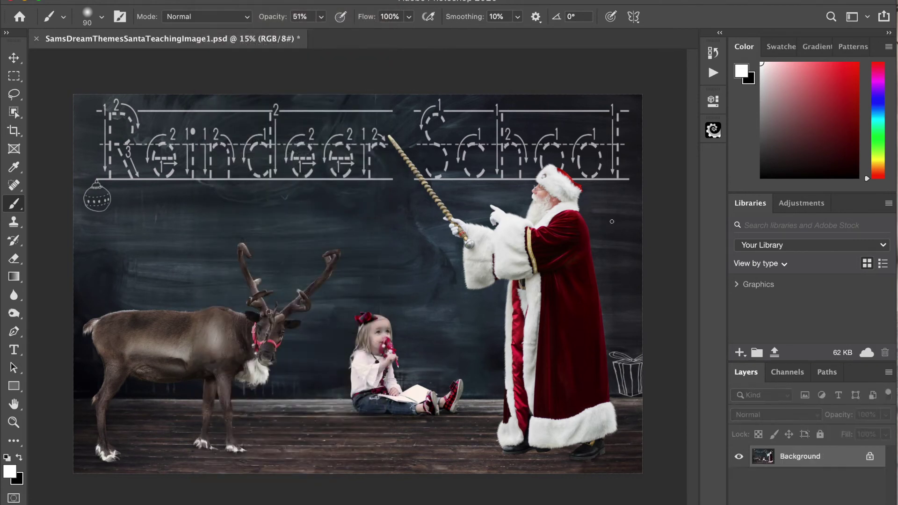
# Step: Run The Nutcracker one-click workflow action and toggle its group's visibility to compare the image before and after
pyautogui.click(714, 69)
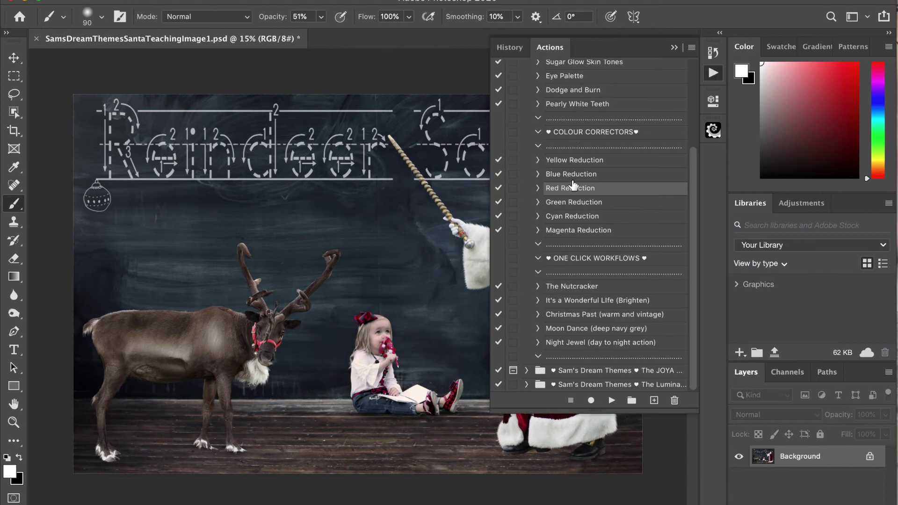
pyautogui.click(572, 286)
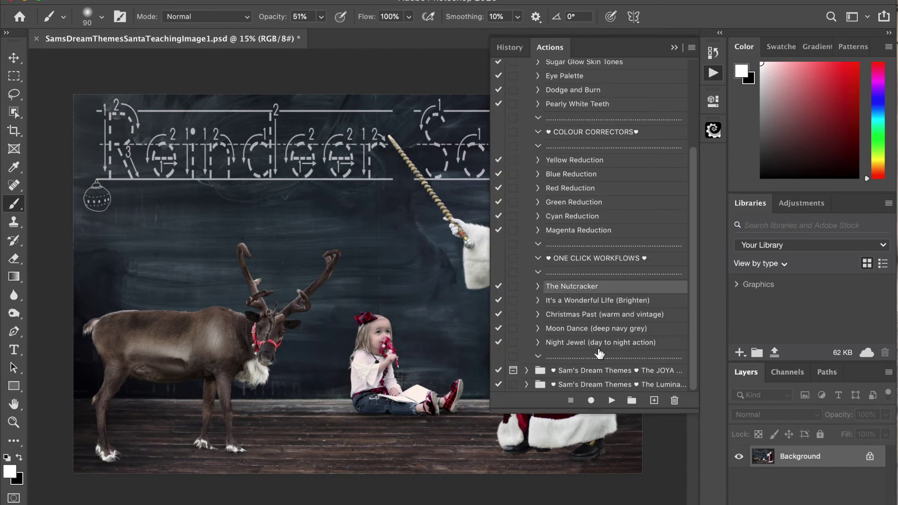
pyautogui.click(611, 401)
pyautogui.click(674, 47)
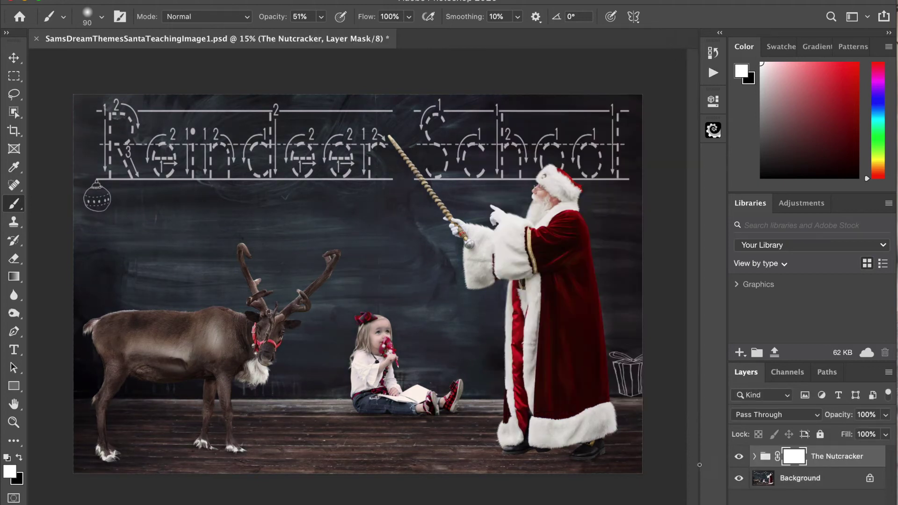
pyautogui.click(738, 457)
pyautogui.click(738, 456)
# Step: Flatten The Nutcracker group into the Background
pyautogui.scroll(-2, 535, 265)
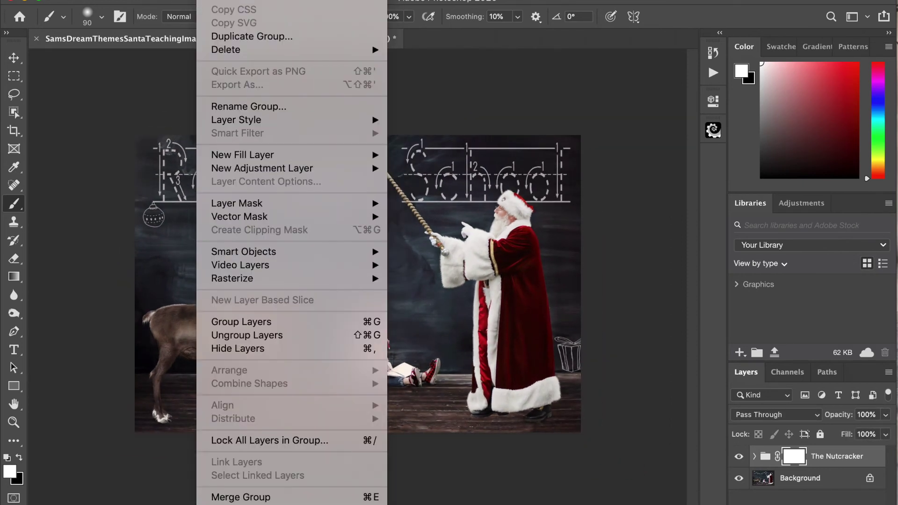
pyautogui.click(234, 498)
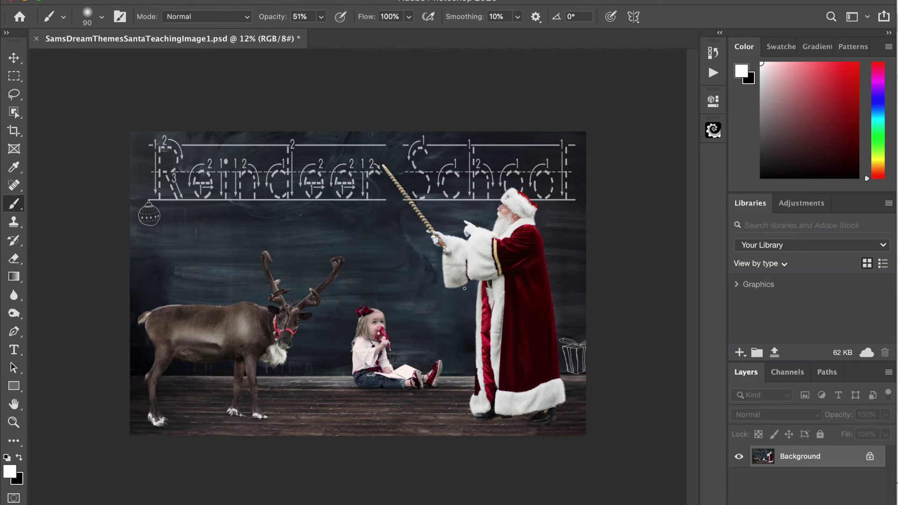
pyautogui.scroll(5, 379, 363)
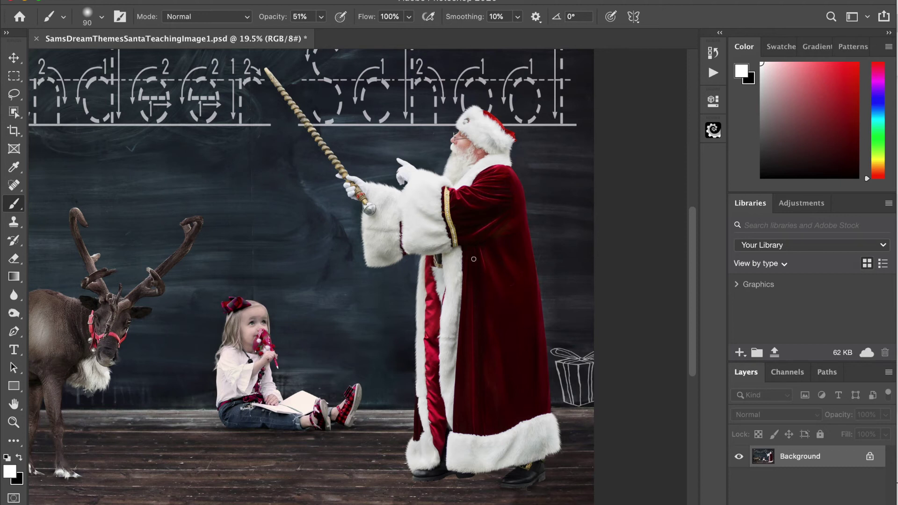
pyautogui.hscroll(-5, 327, 281)
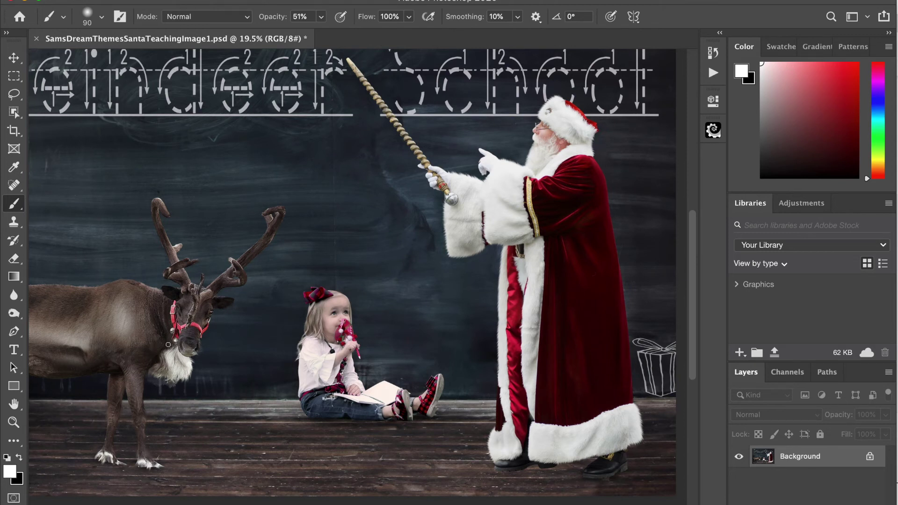
pyautogui.scroll(2, 310, 361)
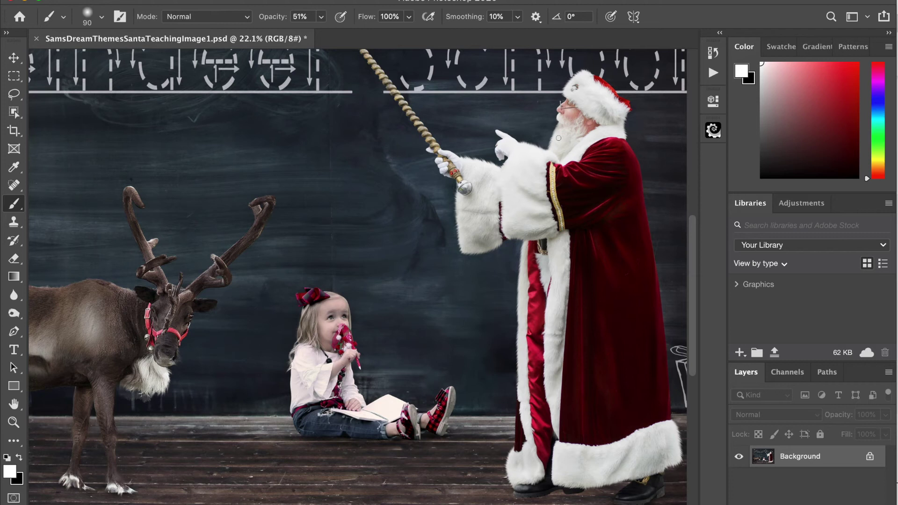
# Step: Run the Dodge and Burn face touch-up action on the composite
pyautogui.click(712, 70)
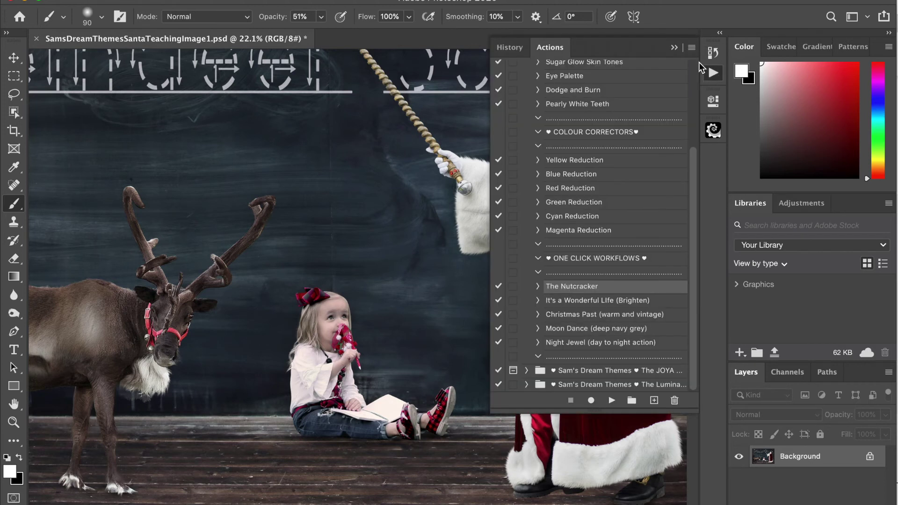
pyautogui.scroll(3, 577, 171)
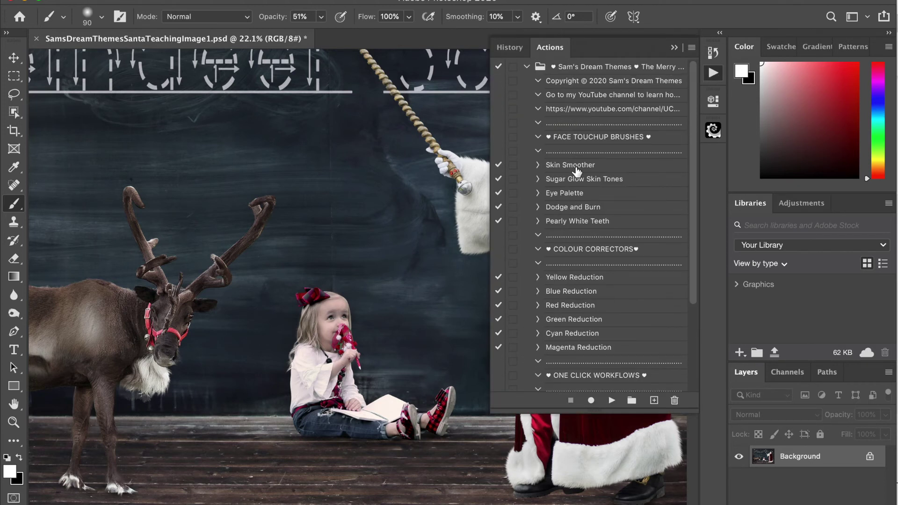
pyautogui.click(565, 208)
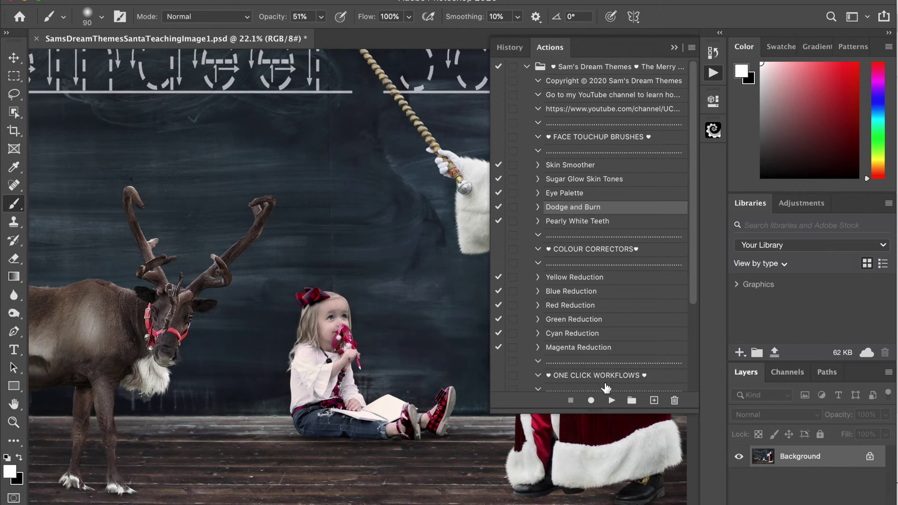
pyautogui.click(612, 401)
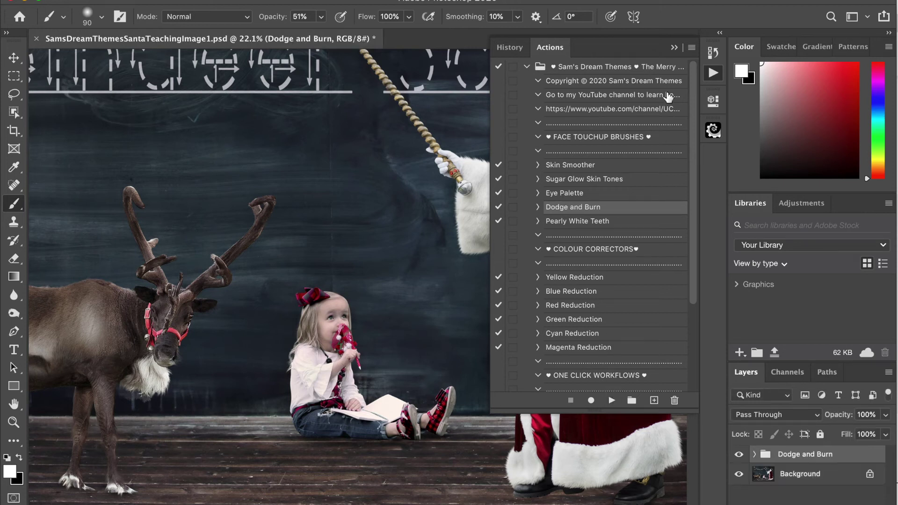
pyautogui.click(675, 48)
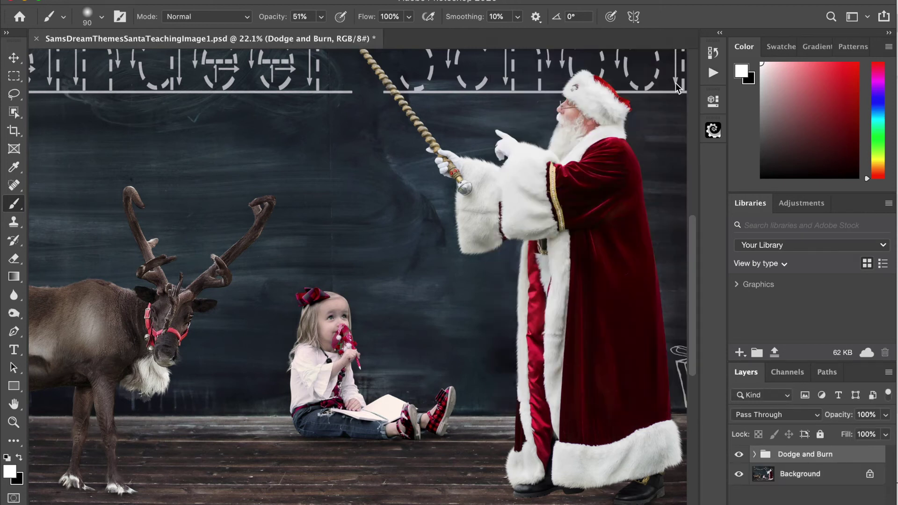
# Step: Select the Paint white layer in the Dodge and Burn group and set the brush to 100% opacity and 5% flow
pyautogui.click(755, 455)
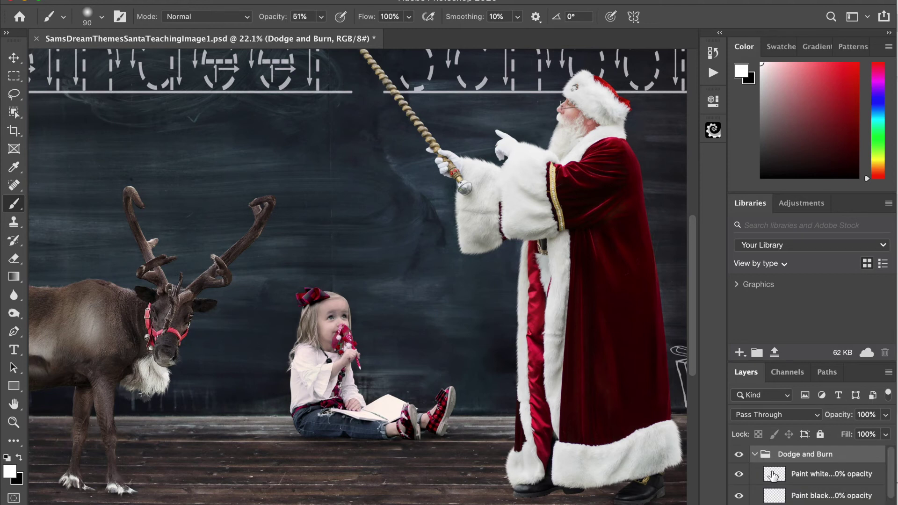
pyautogui.click(772, 474)
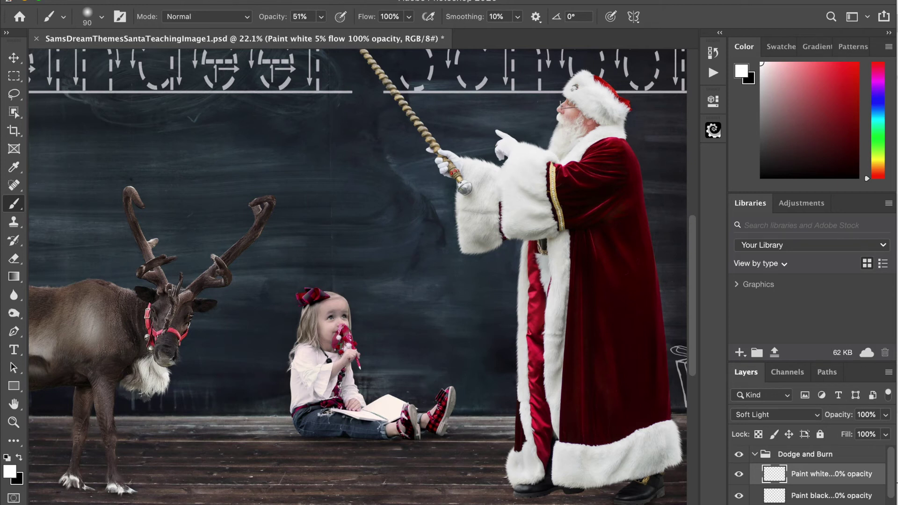
pyautogui.click(320, 18)
pyautogui.moveTo(321, 34); pyautogui.dragTo(433, 40)
pyautogui.click(411, 18)
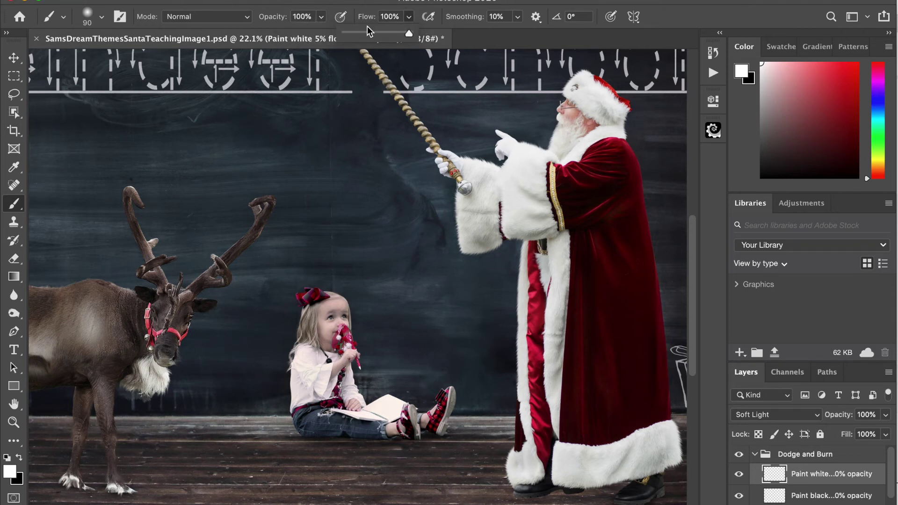
pyautogui.click(350, 35)
# Step: Set the brush size to 100 for lightening the girl's face on the Paint white layer
pyautogui.press('super+plus')
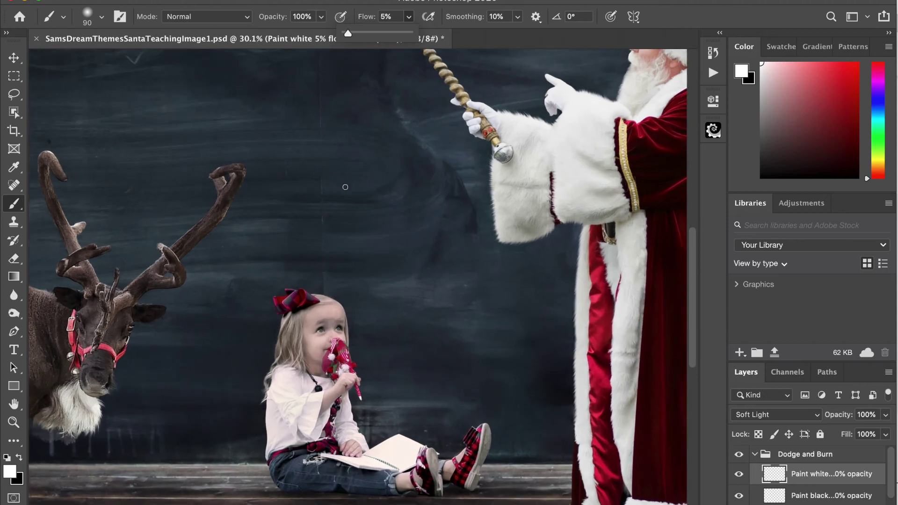
pyautogui.scroll(-10, 345, 187)
pyautogui.press(']')
pyautogui.press(']')
pyautogui.press(']')
pyautogui.press(']')
pyautogui.press(']')
pyautogui.press(']')
pyautogui.press(']')
pyautogui.press('[')
pyautogui.press('[')
pyautogui.press('[')
pyautogui.press('[')
pyautogui.press('[')
pyautogui.press('[')
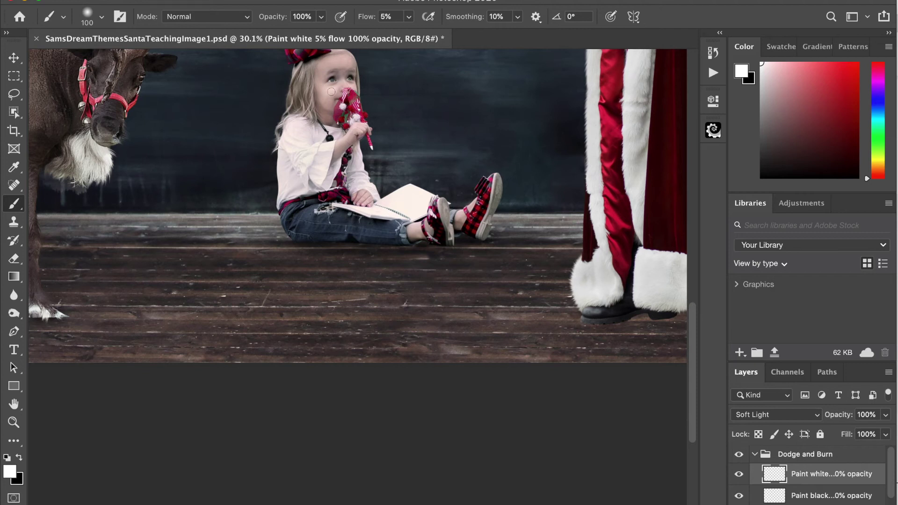
# Step: Lighten the girl's highlights on the Paint white layer, reducing the soft brush to sizes 45 and 40
pyautogui.press('[')
pyautogui.press('[')
pyautogui.press('[')
pyautogui.press('[')
pyautogui.press('[')
pyautogui.press('[')
pyautogui.press(']')
pyautogui.press(']')
pyautogui.press(']')
pyautogui.press('[')
pyautogui.press('[')
pyautogui.press('[')
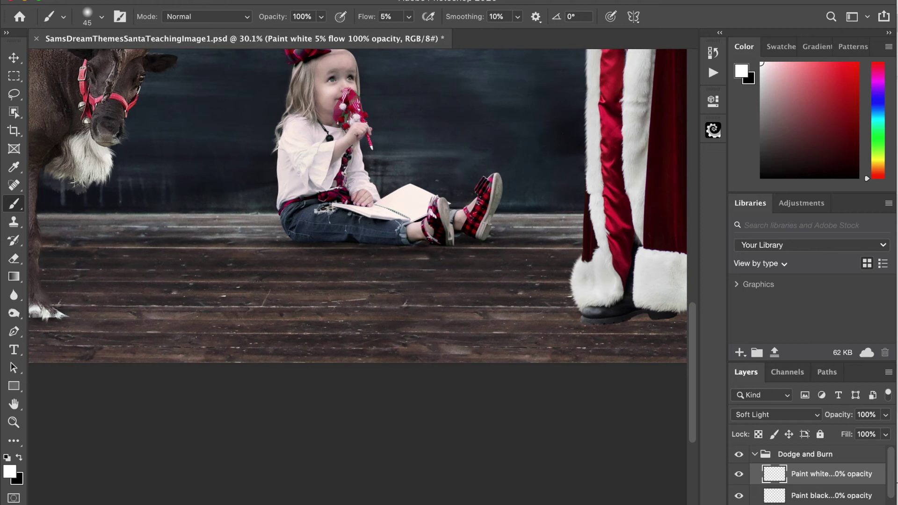
pyautogui.press(']')
pyautogui.press(']')
pyautogui.press(']')
pyautogui.press('[')
pyautogui.press('[')
pyautogui.press(']')
pyautogui.press('[')
# Step: Select the Paint black layer, make black the foreground colour and enlarge the brush to size 70
pyautogui.click(775, 497)
pyautogui.click(19, 458)
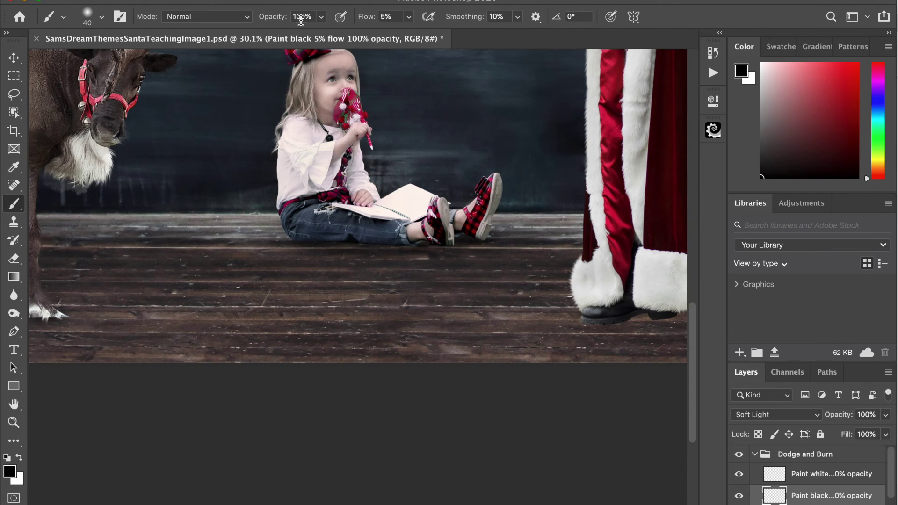
pyautogui.press(']')
pyautogui.press(']')
pyautogui.press(']')
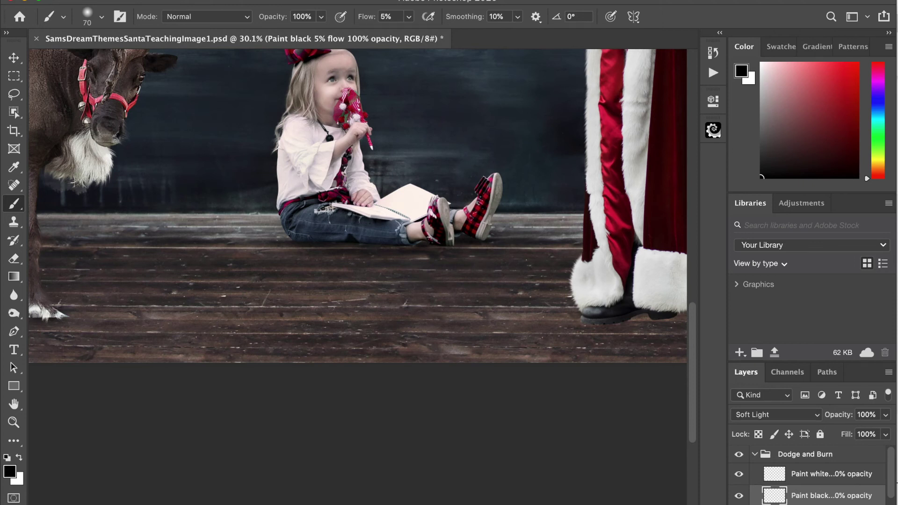
# Step: Darken the girl's shadows with black on the Paint black layer, adjusting the brush to size 60
pyautogui.press(']')
pyautogui.press(']')
pyautogui.scroll(1, 306, 67)
pyautogui.press('[')
pyautogui.press('[')
pyautogui.press('[')
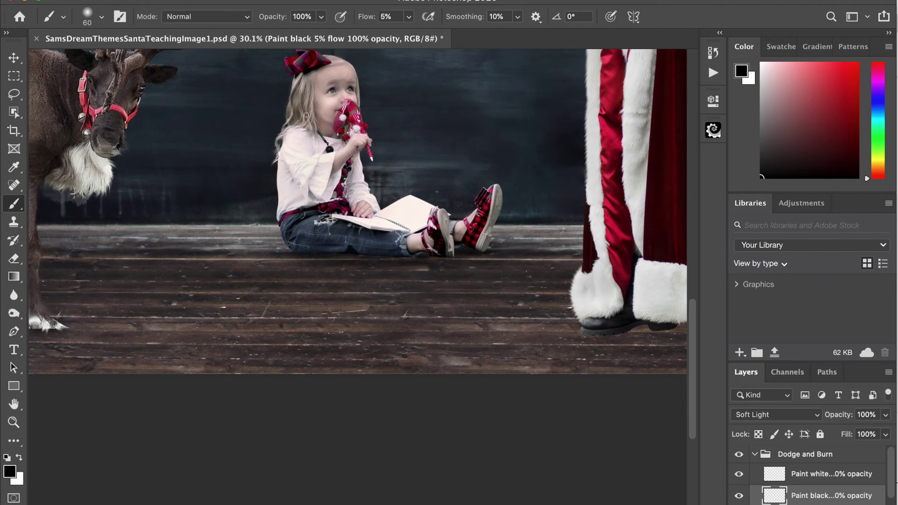
pyautogui.press(']')
pyautogui.press(']')
pyautogui.press('[')
pyautogui.press('[')
pyautogui.press('[')
pyautogui.press(']')
pyautogui.press(']')
# Step: View the whole composite and toggle the Dodge and Burn group's visibility to compare before and after
pyautogui.scroll(-5, 485, 406)
pyautogui.scroll(-1, 485, 406)
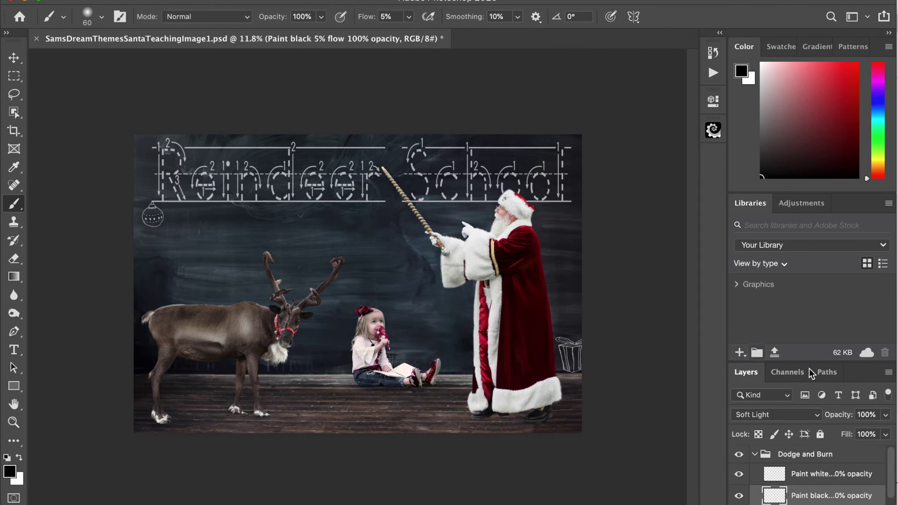
pyautogui.click(811, 454)
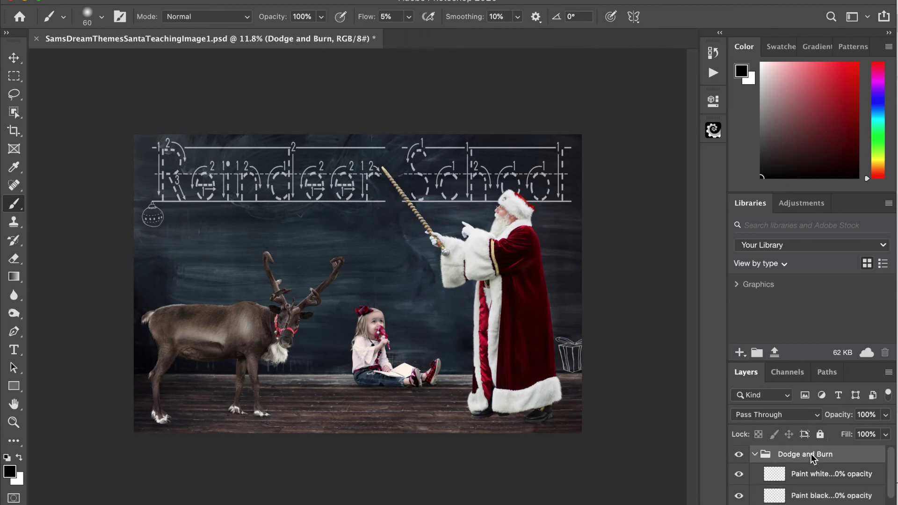
pyautogui.click(740, 455)
pyautogui.click(739, 456)
pyautogui.click(740, 455)
pyautogui.click(739, 455)
pyautogui.click(739, 455)
pyautogui.click(739, 456)
# Step: Lower the Dodge and Burn group's opacity to 61% and flatten it into the Background
pyautogui.click(886, 414)
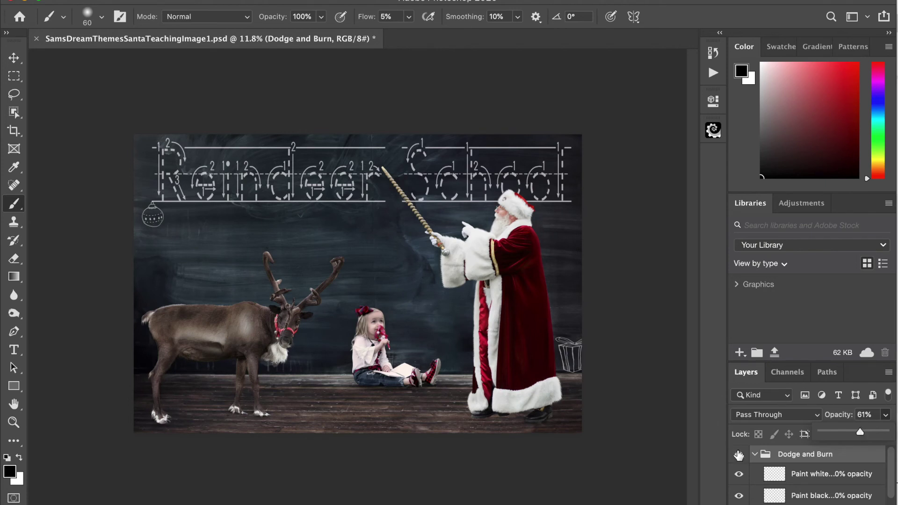
pyautogui.press('super+equal')
pyautogui.press('super+equal')
pyautogui.press('super+equal')
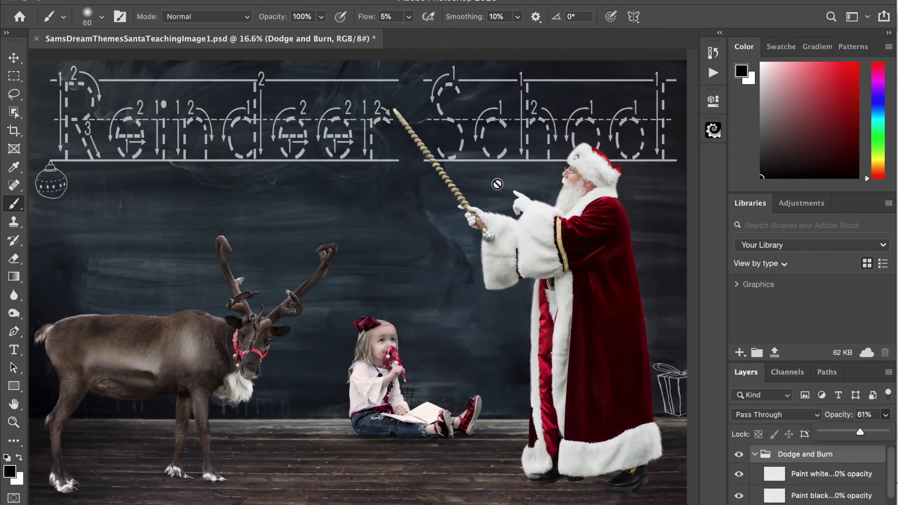
pyautogui.scroll(-5, 497, 183)
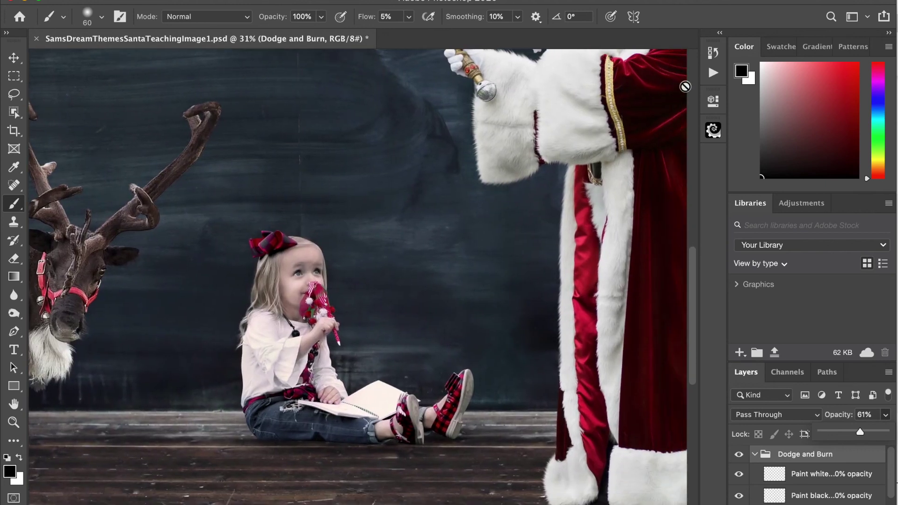
pyautogui.click(213, 0)
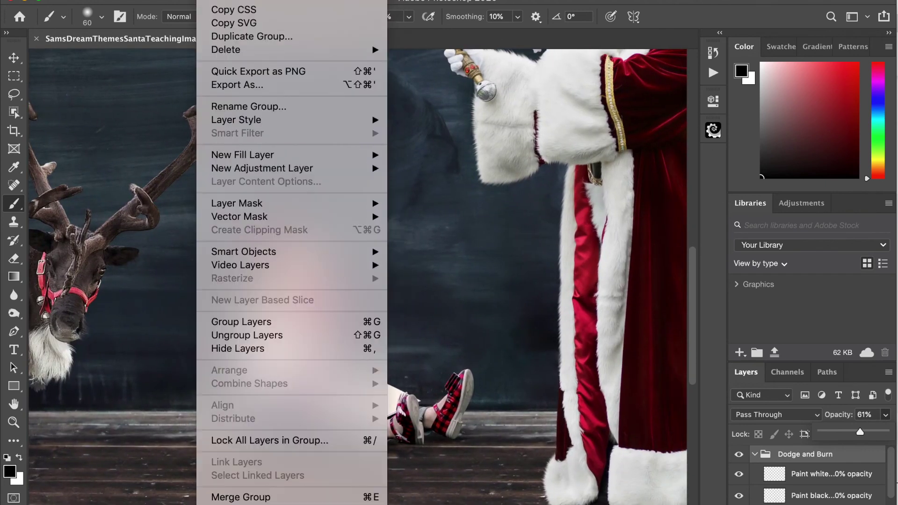
pyautogui.press('Escape')
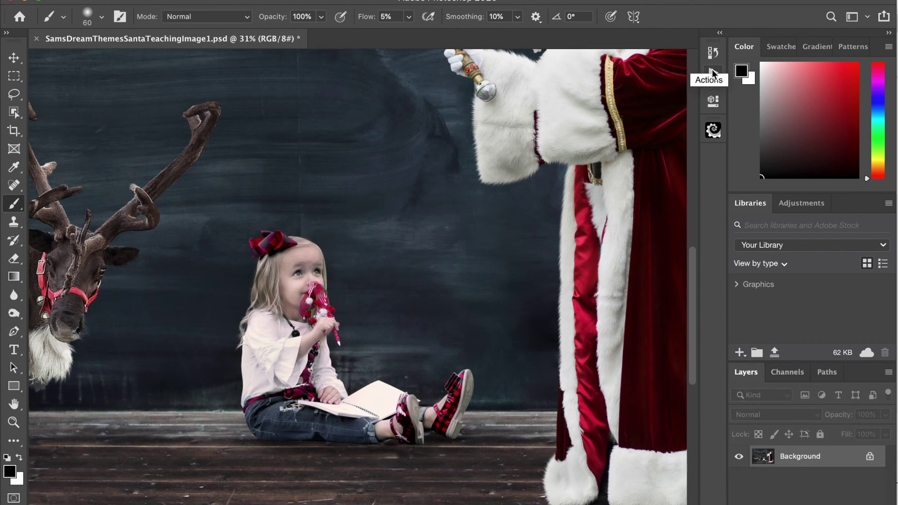
# Step: Browse the Christmas 2 collection in PixelSquid and add the brown harnessed reindeer to the composite
pyautogui.click(713, 130)
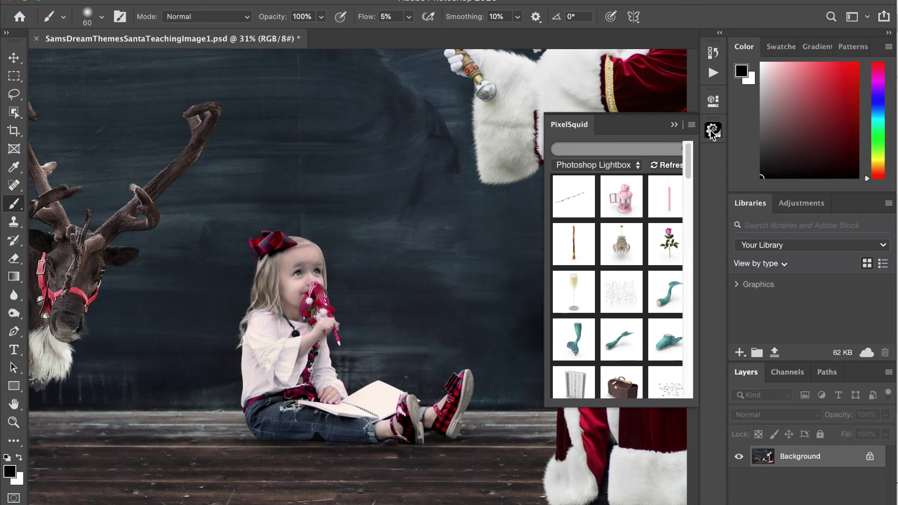
pyautogui.click(623, 166)
pyautogui.scroll(3, 607, 185)
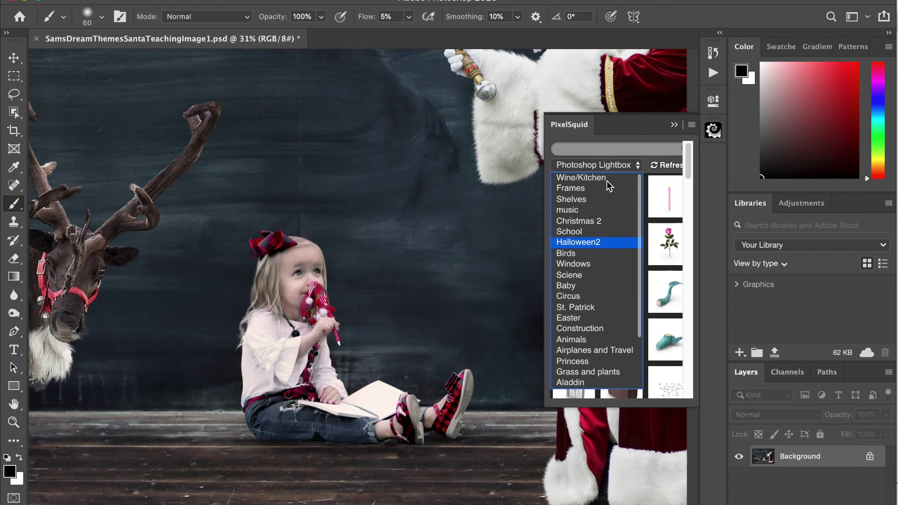
pyautogui.click(600, 223)
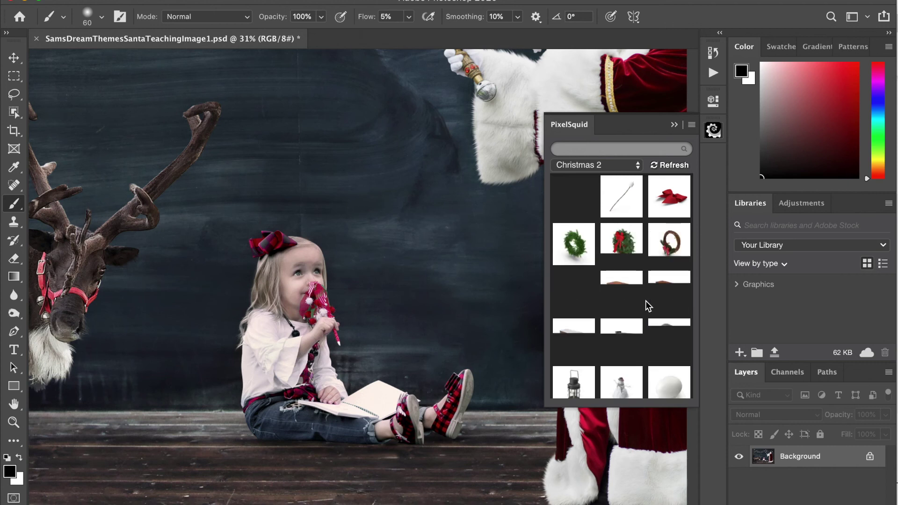
pyautogui.scroll(-5, 647, 306)
pyautogui.scroll(-15, 646, 305)
pyautogui.scroll(-3, 647, 305)
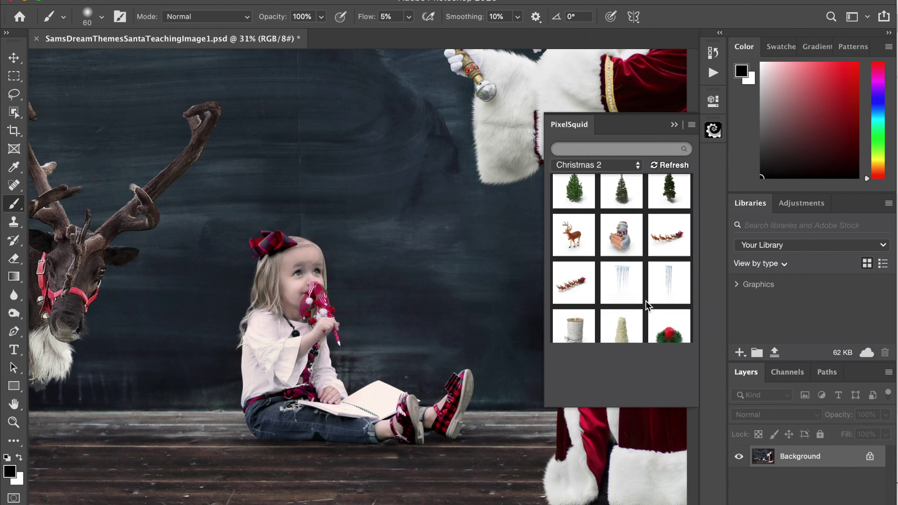
pyautogui.click(574, 238)
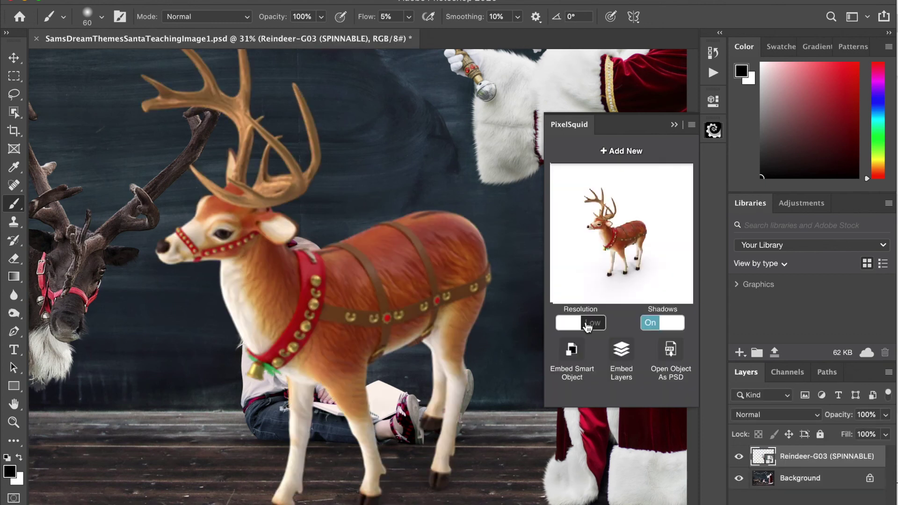
# Step: Switch the PixelSquid reindeer to high resolution without shadows and spin it to face Santa
pyautogui.click(14, 58)
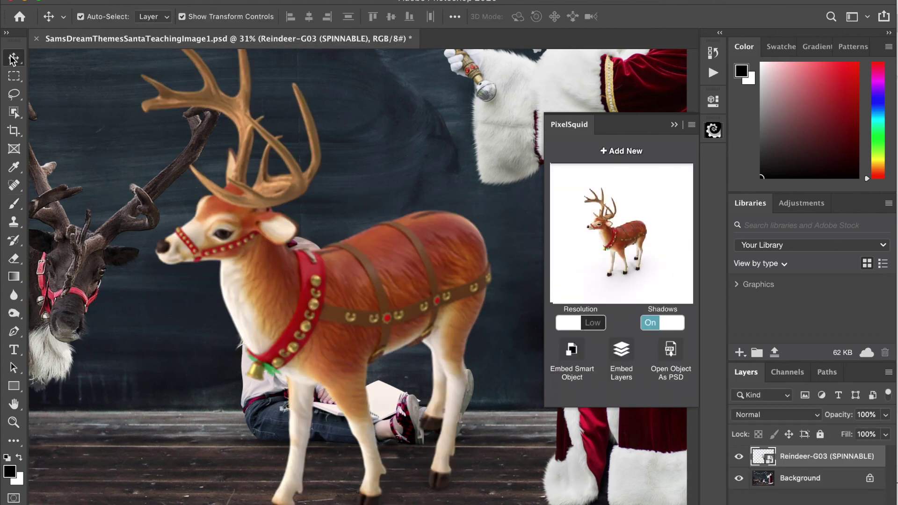
pyautogui.click(600, 325)
pyautogui.click(671, 328)
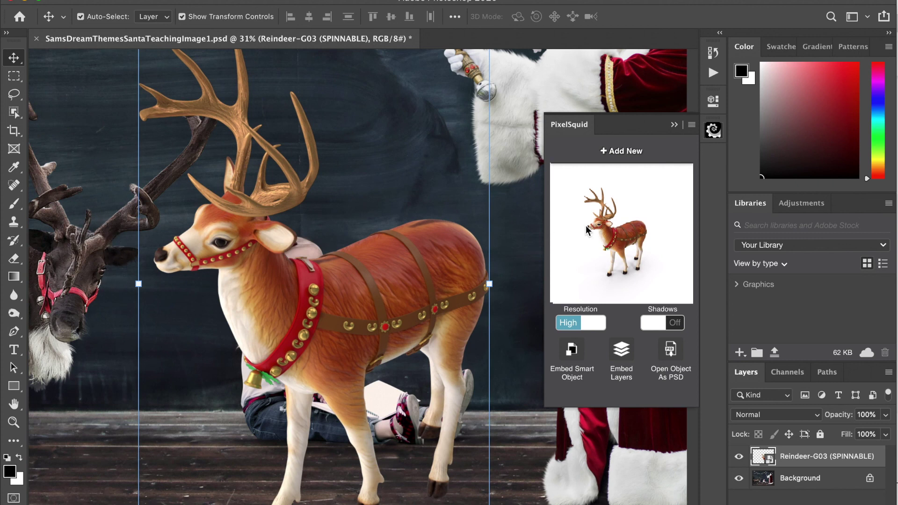
pyautogui.moveTo(611, 234)
pyautogui.mouseDown()
pyautogui.moveTo(638, 229)
pyautogui.moveTo(627, 232)
pyautogui.mouseUp()
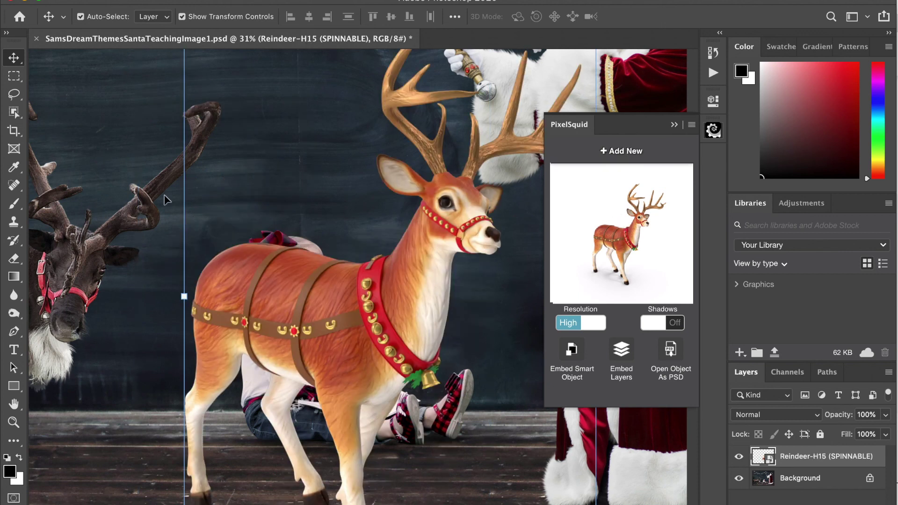
# Step: Scale down the PixelSquid reindeer and place it on the floor in front of the girl
pyautogui.moveTo(455, 221); pyautogui.dragTo(310, 290)
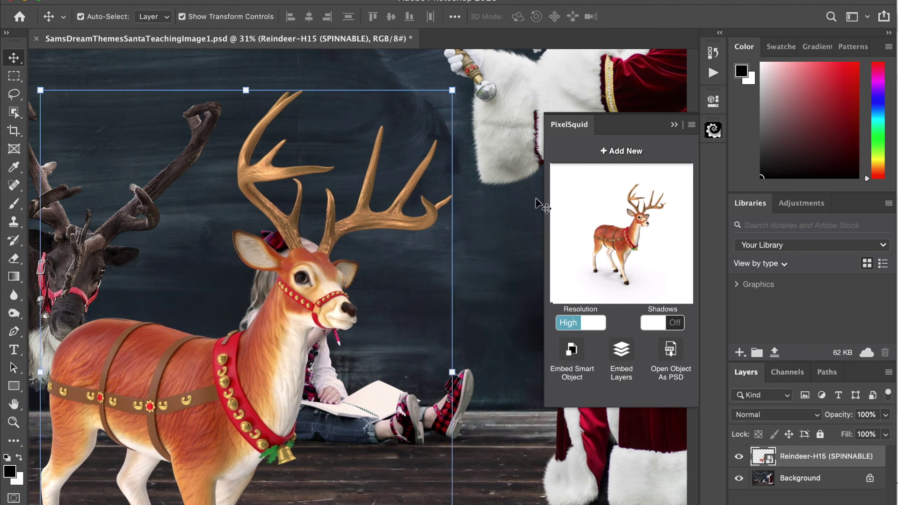
pyautogui.moveTo(452, 91); pyautogui.dragTo(384, 249)
pyautogui.moveTo(350, 378); pyautogui.dragTo(424, 247)
pyautogui.press('Return')
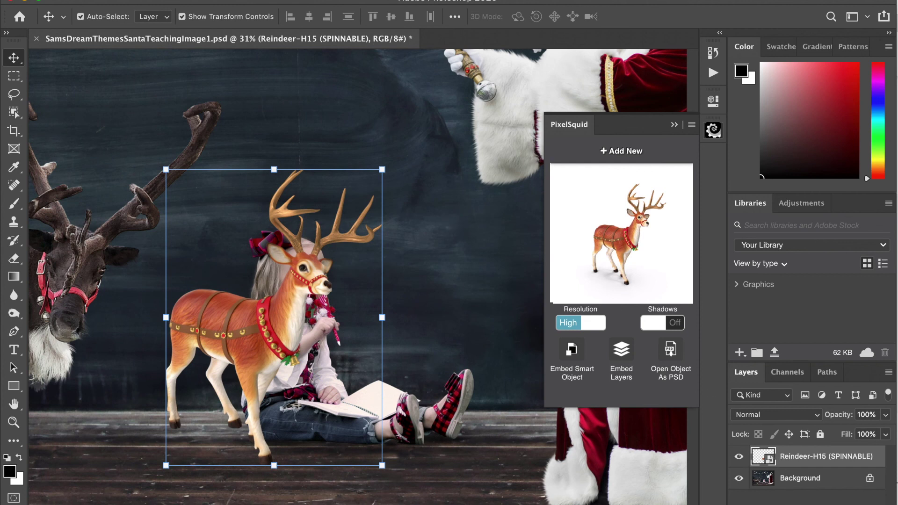
# Step: Add a layer mask to the reindeer layer and apply Select and Mask to it with the default refinements
pyautogui.click(768, 504)
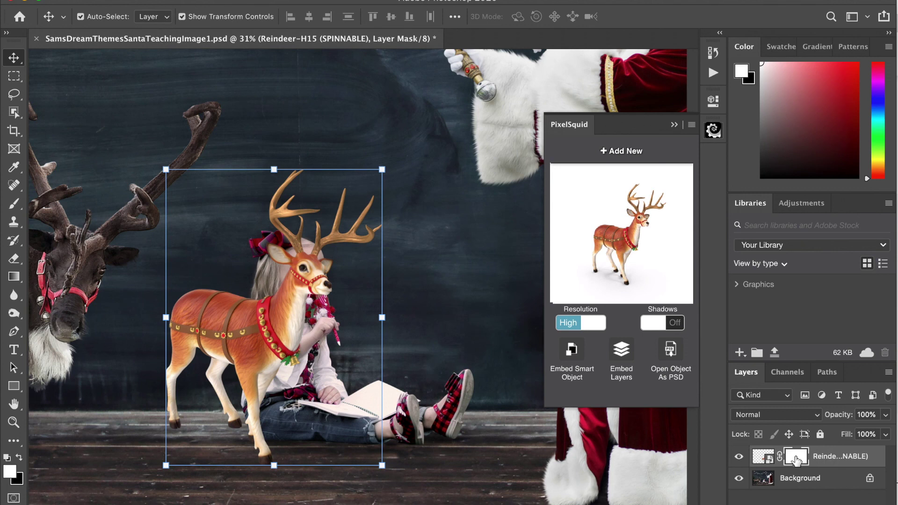
pyautogui.doubleClick(796, 460)
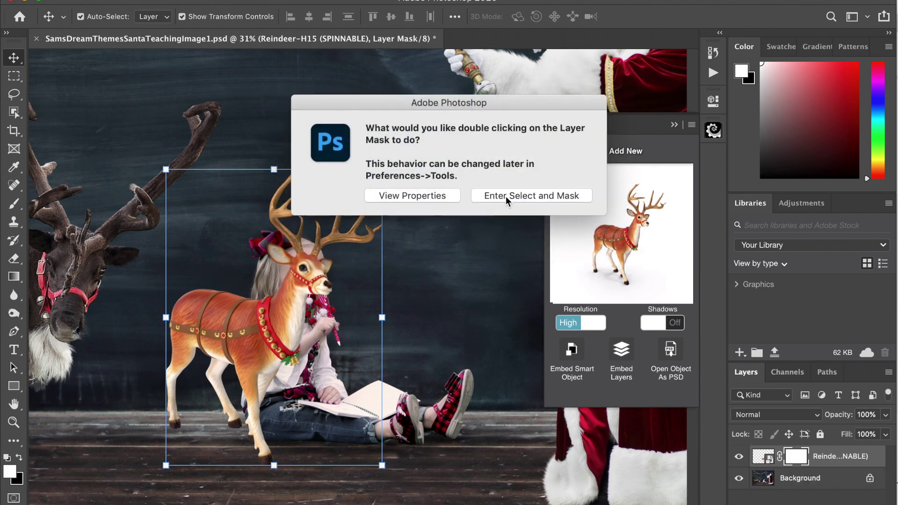
pyautogui.click(506, 196)
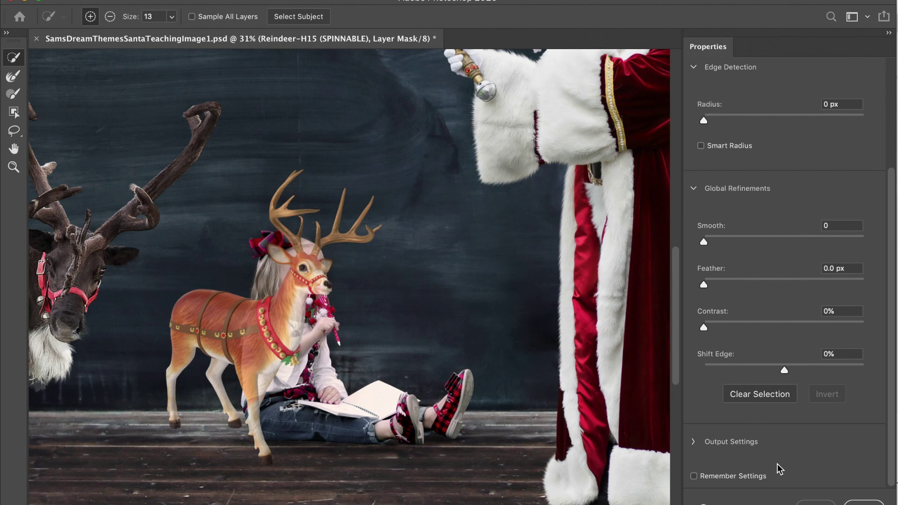
pyautogui.click(863, 503)
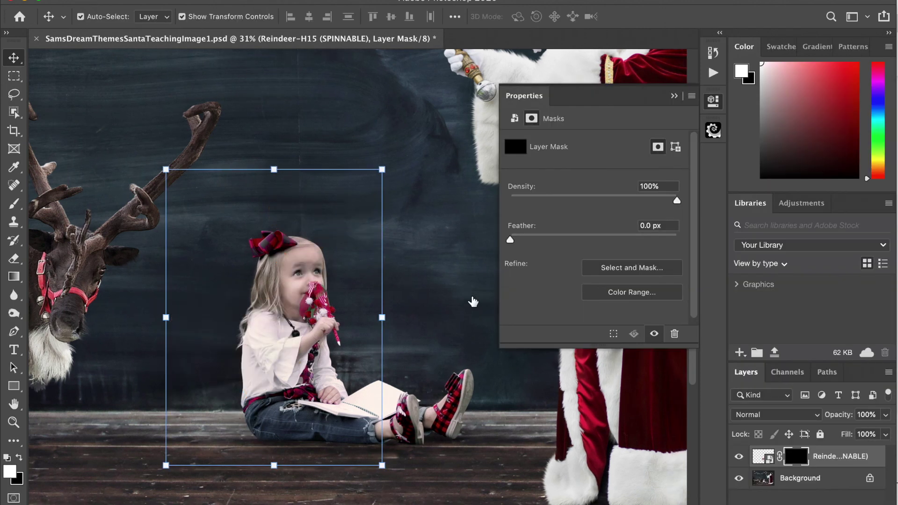
# Step: Reveal only the antlers above the girl's head by painting white on the black reindeer mask with a larger brush at 100% flow
pyautogui.click(674, 95)
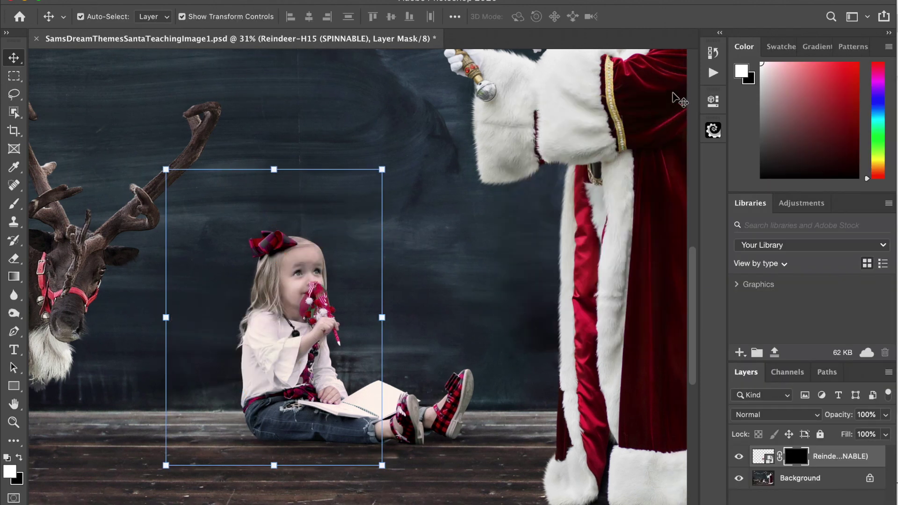
pyautogui.click(18, 202)
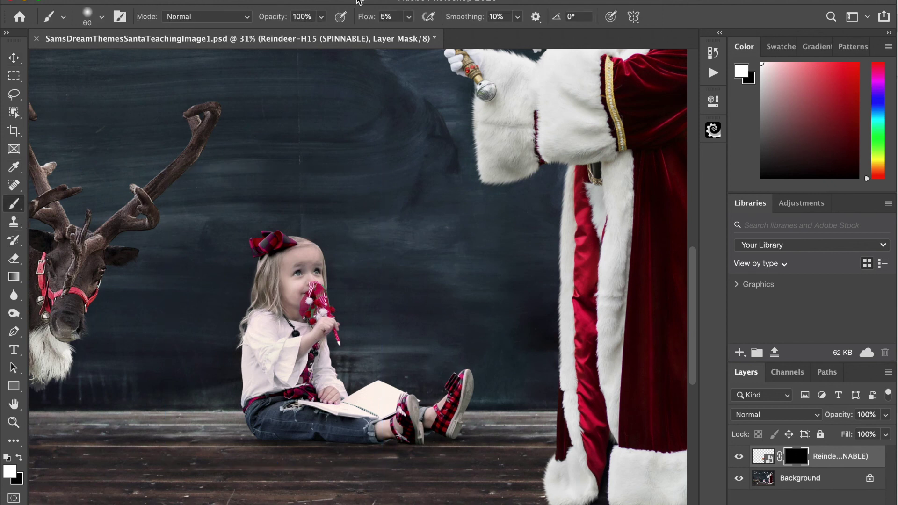
pyautogui.click(409, 17)
pyautogui.moveTo(408, 32); pyautogui.dragTo(475, 32)
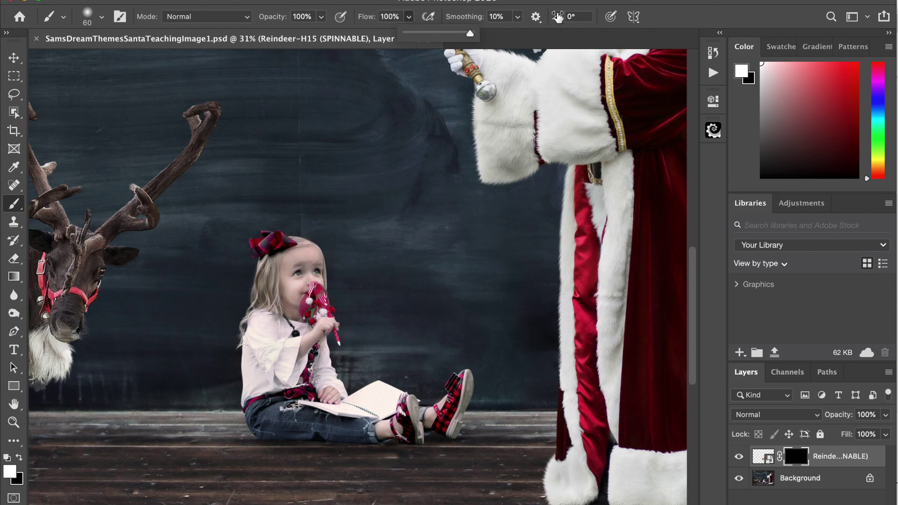
pyautogui.press(']')
pyautogui.press(']')
pyautogui.press(']')
pyautogui.press(']')
pyautogui.press(']')
pyautogui.press(']')
pyautogui.press(']')
pyautogui.moveTo(316, 231)
pyautogui.mouseDown()
pyautogui.moveTo(343, 241)
pyautogui.moveTo(318, 223)
pyautogui.moveTo(321, 215)
pyautogui.moveTo(358, 223)
pyautogui.moveTo(359, 211)
pyautogui.moveTo(301, 199)
pyautogui.moveTo(353, 204)
pyautogui.moveTo(350, 185)
pyautogui.moveTo(332, 180)
pyautogui.moveTo(388, 218)
pyautogui.moveTo(364, 212)
pyautogui.moveTo(372, 233)
pyautogui.moveTo(351, 237)
pyautogui.moveTo(394, 222)
pyautogui.moveTo(370, 234)
pyautogui.moveTo(329, 232)
pyautogui.moveTo(291, 213)
pyautogui.moveTo(332, 211)
pyautogui.moveTo(308, 201)
pyautogui.moveTo(245, 202)
pyautogui.moveTo(313, 185)
pyautogui.moveTo(287, 178)
pyautogui.moveTo(308, 167)
pyautogui.moveTo(272, 223)
pyautogui.moveTo(332, 244)
pyautogui.mouseUp()
# Step: Refine the reindeer mask at the base of the antler with a smaller brush, revealing it in white and hiding excess over her forehead in black
pyautogui.press('[')
pyautogui.press('[')
pyautogui.press('[')
pyautogui.press('[')
pyautogui.press('[')
pyautogui.press('[')
pyautogui.press('[')
pyautogui.press('[')
pyautogui.press('[')
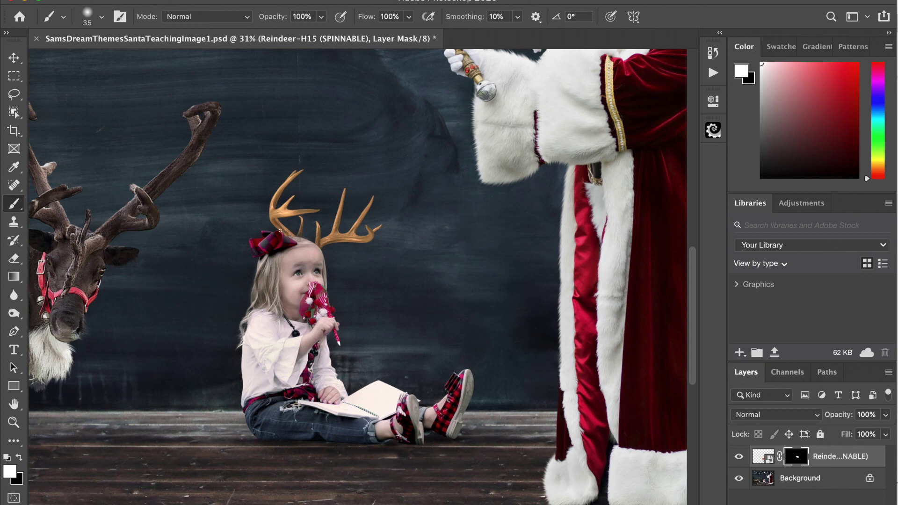
pyautogui.moveTo(300, 234); pyautogui.dragTo(297, 241)
pyautogui.moveTo(298, 240); pyautogui.dragTo(303, 255)
pyautogui.click(19, 457)
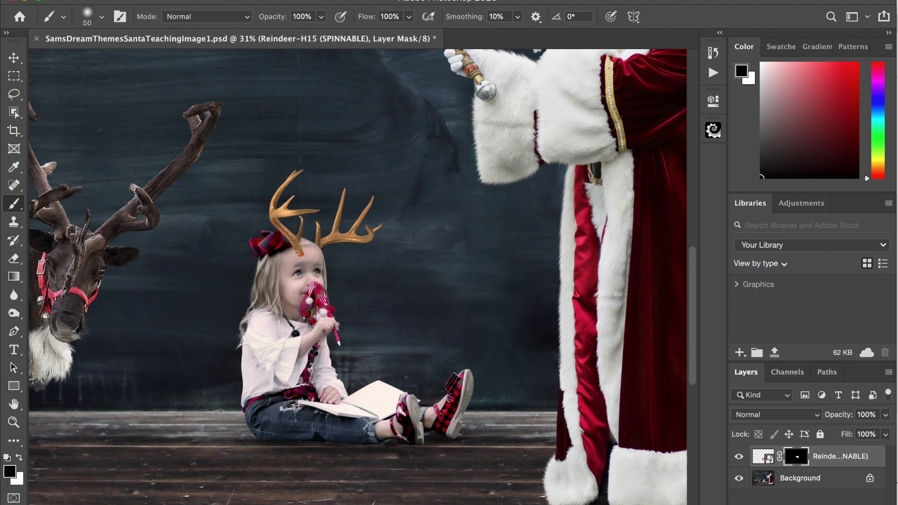
pyautogui.moveTo(296, 253); pyautogui.dragTo(298, 255)
# Step: Clip a Hue/Saturation adjustment layer to the antler layer with Hue -10, Saturation -23 and Lightness -68
pyautogui.click(824, 460)
pyautogui.click(821, 500)
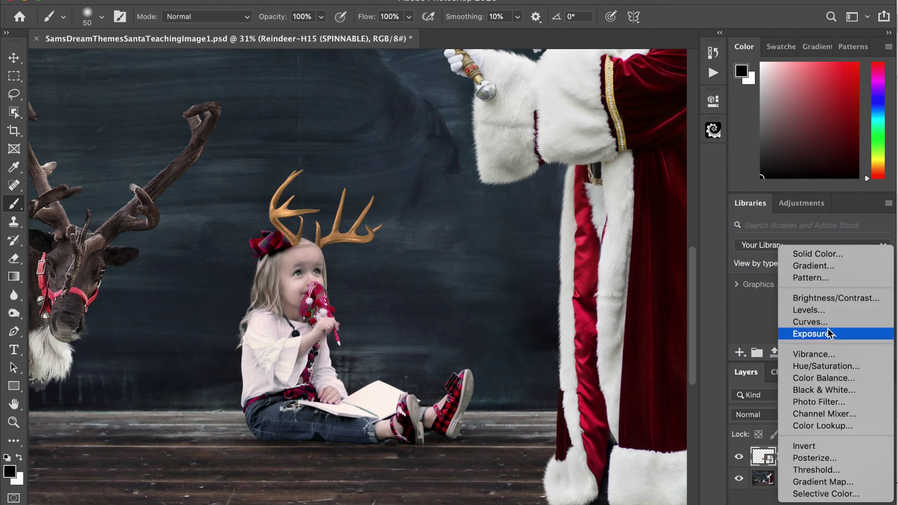
pyautogui.click(828, 367)
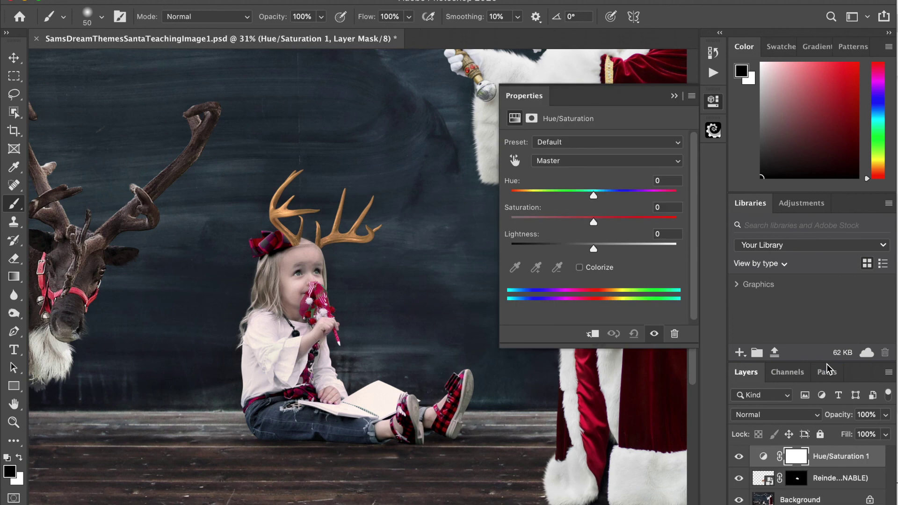
pyautogui.click(593, 334)
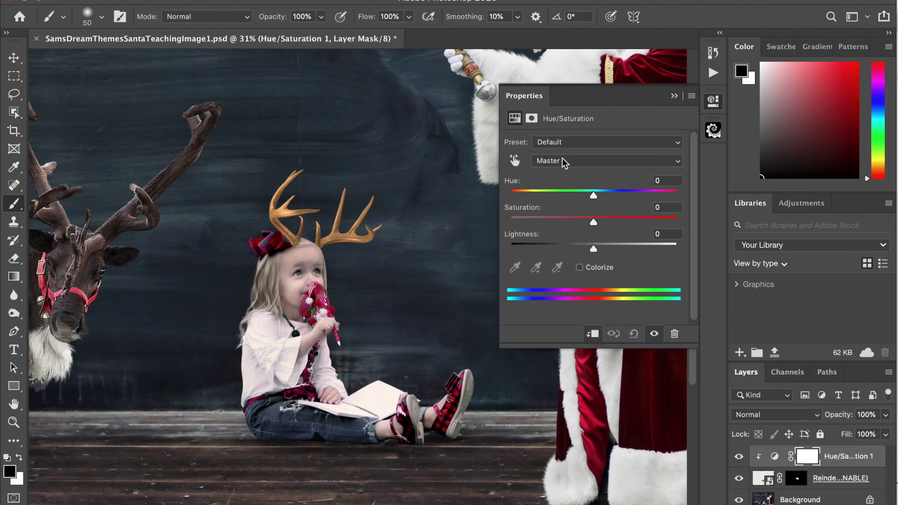
pyautogui.moveTo(594, 195); pyautogui.dragTo(537, 245)
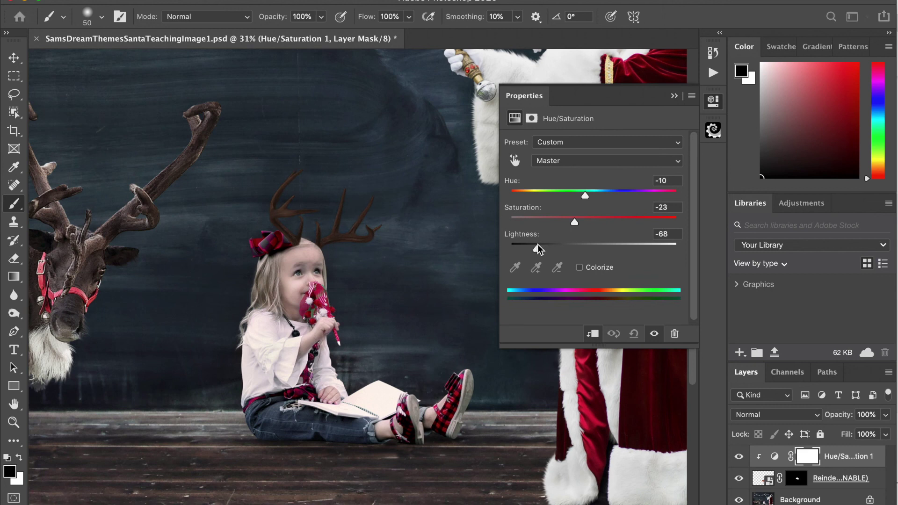
pyautogui.click(674, 96)
pyautogui.scroll(-5, 449, 270)
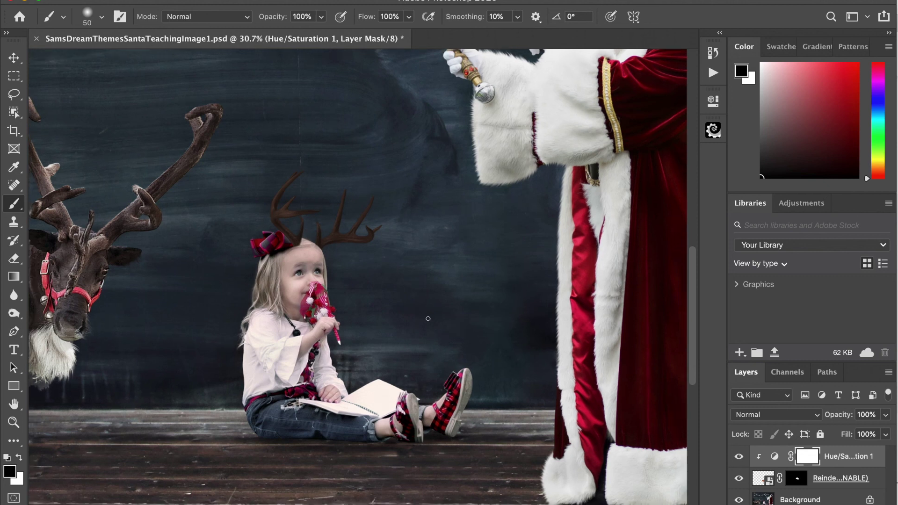
pyautogui.scroll(-2, 428, 318)
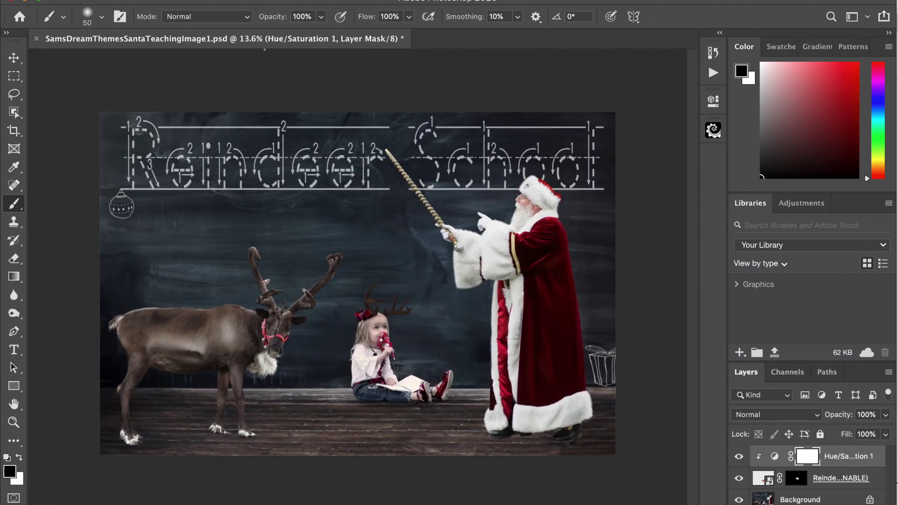
pyautogui.click(211, 0)
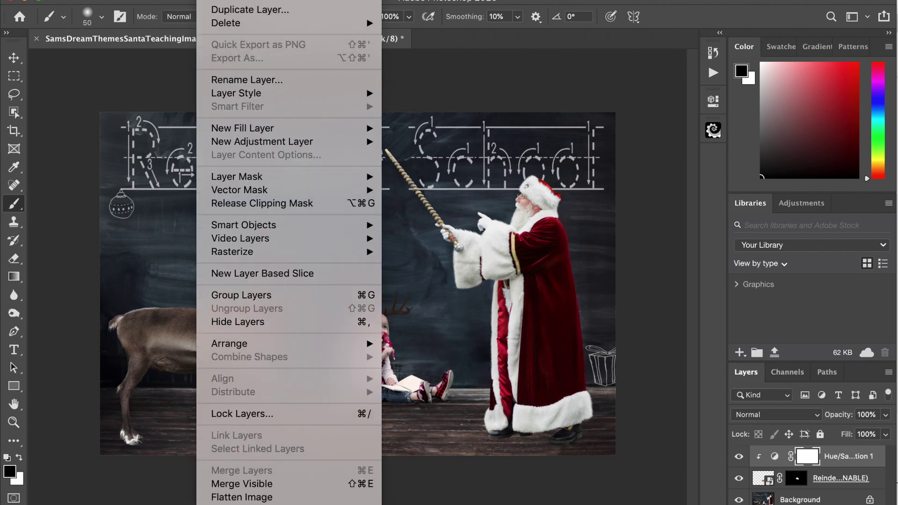
pyautogui.press('Escape')
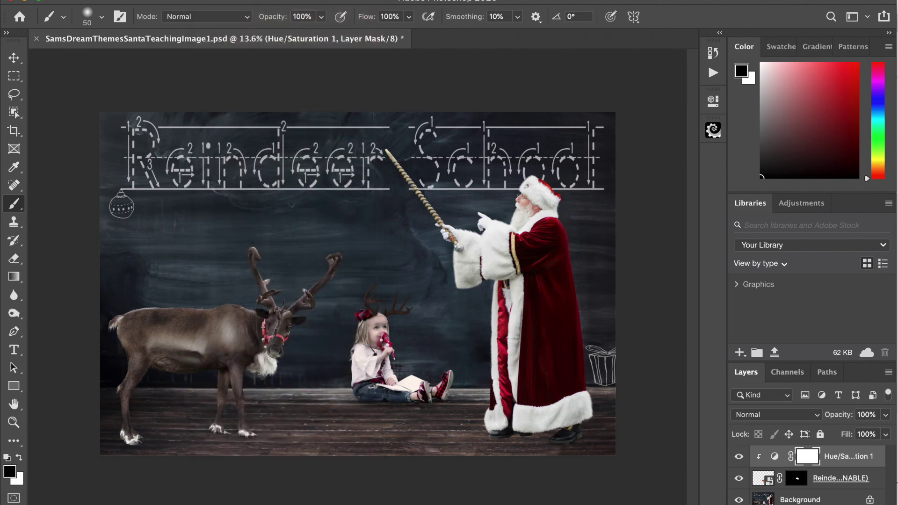